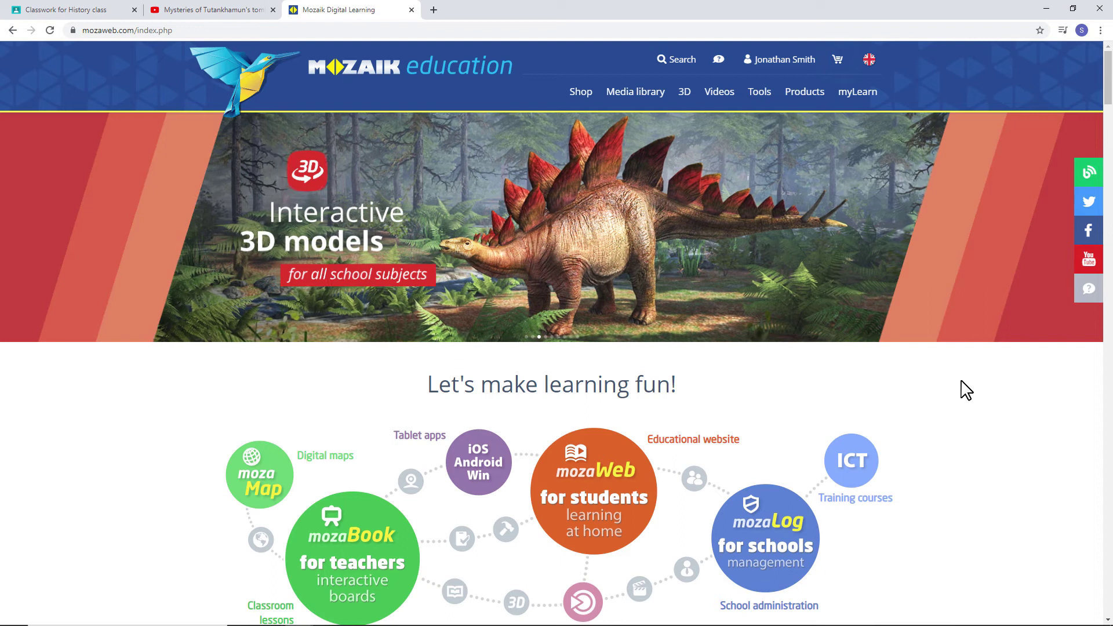
# Switch from the MozaWeb home page back to the History class Classwork page
pyautogui.click(55, 10)
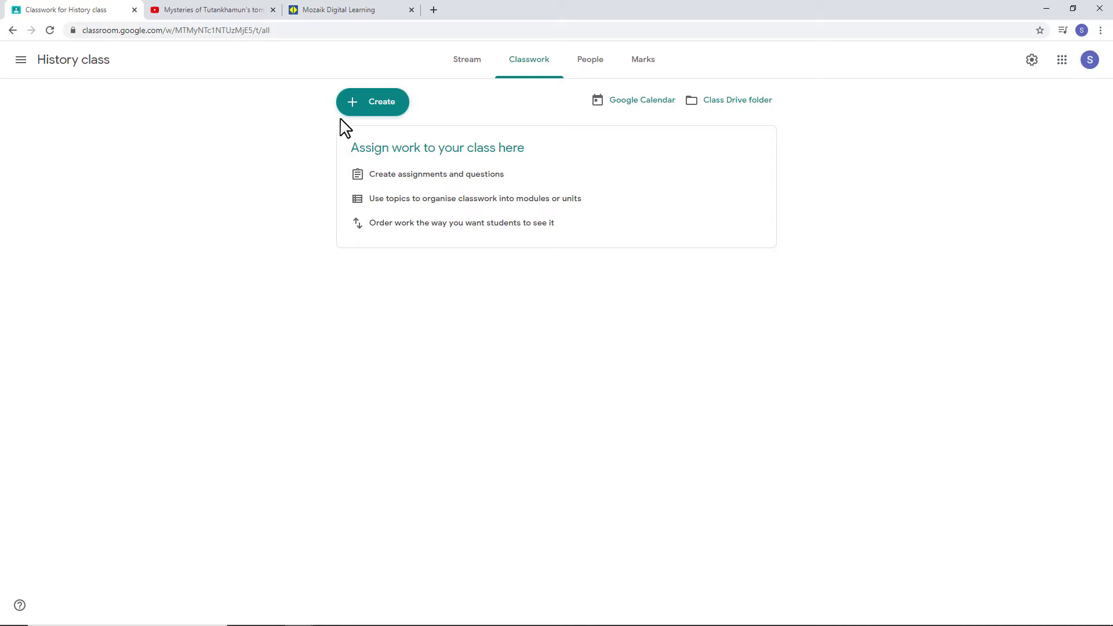
# Create a new class material titled 'Ancient Egypt'
pyautogui.click(377, 110)
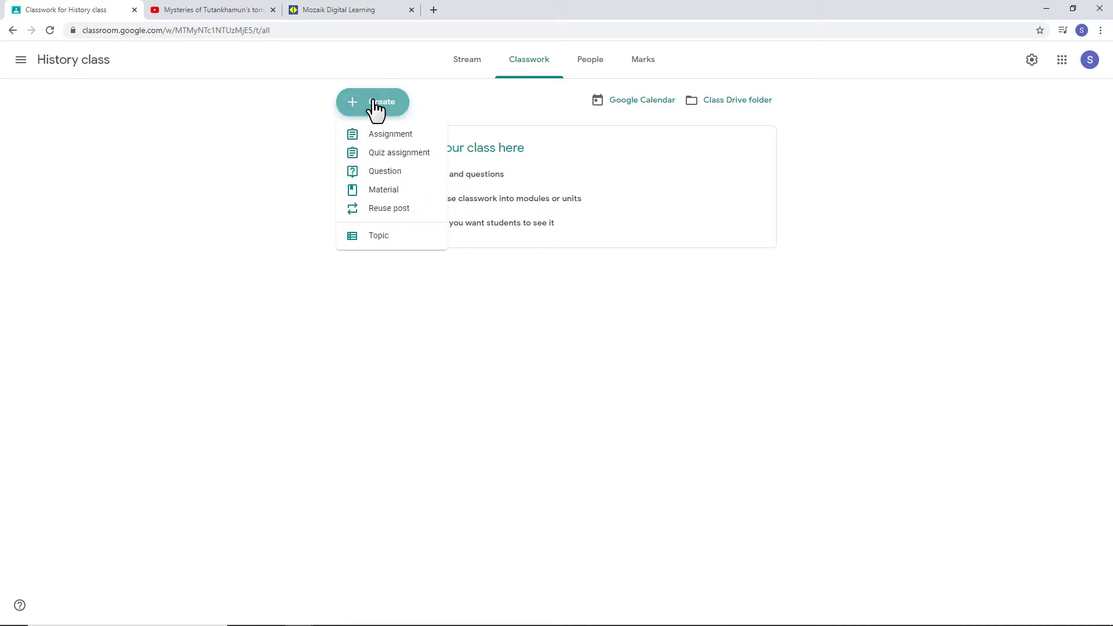
pyautogui.click(379, 193)
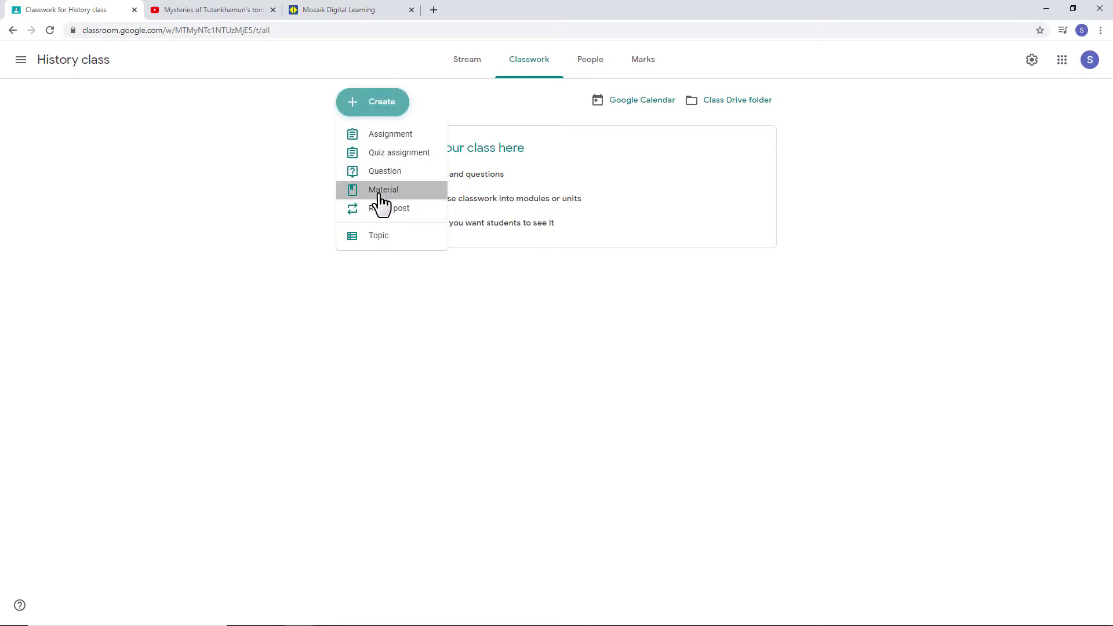
pyautogui.click(285, 176)
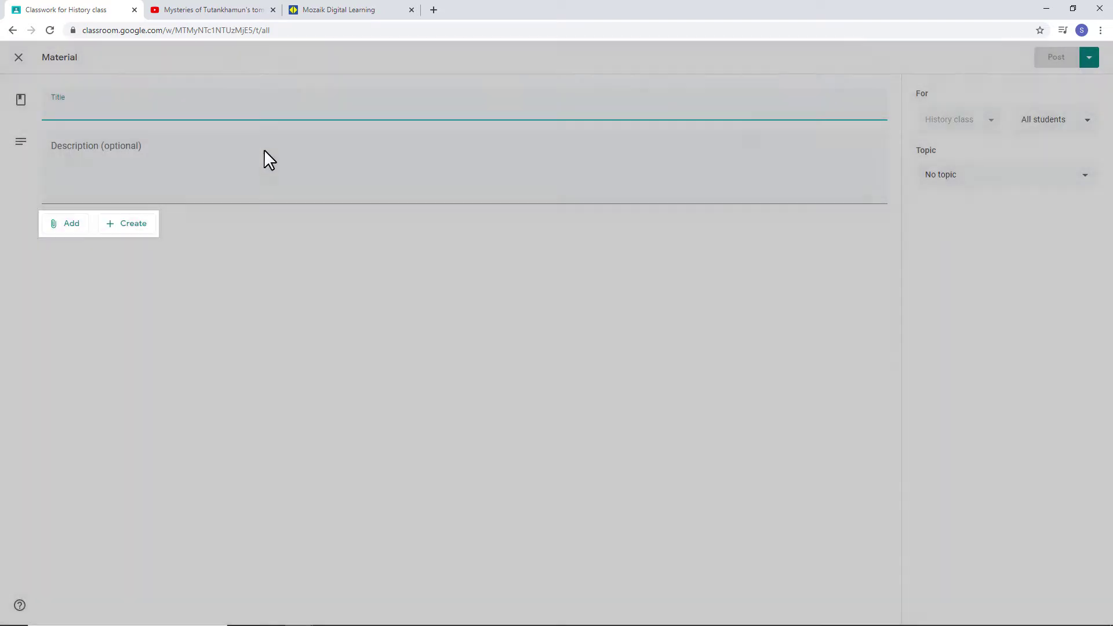
pyautogui.write('Ancient Egypt')
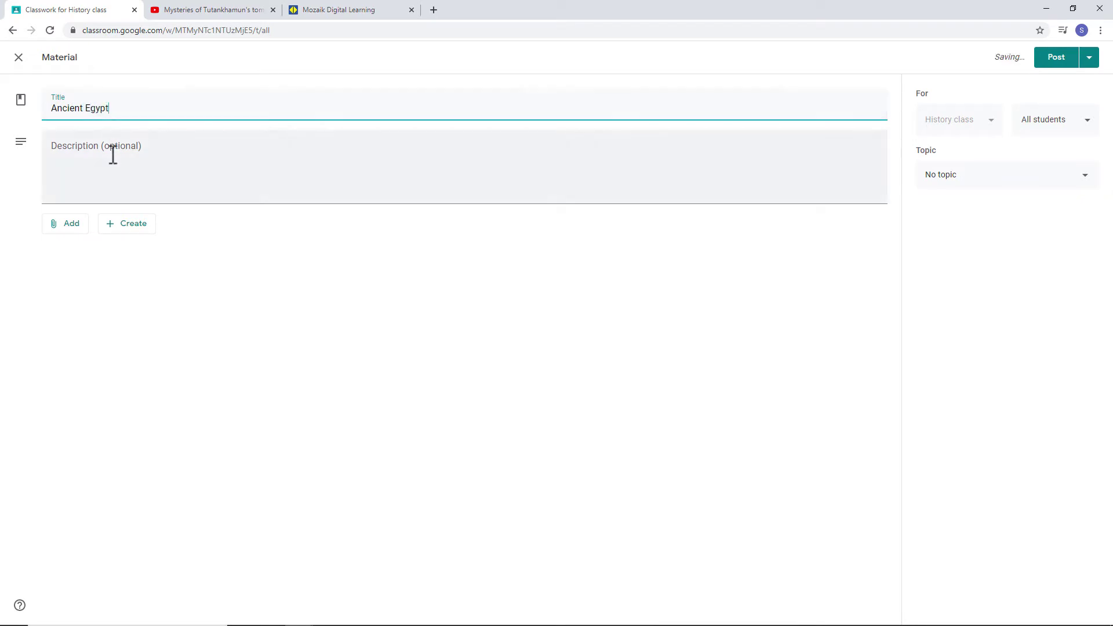
# Write the description: the two book readings, the 3D scene and 'The curse of the pharaoh' video
pyautogui.click(113, 154)
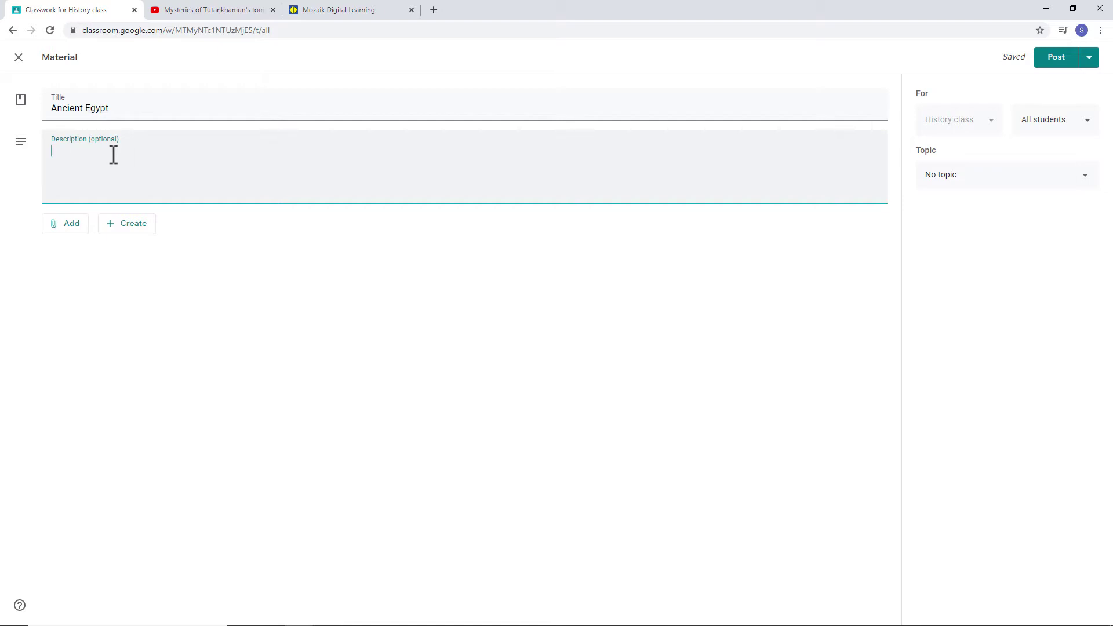
pyautogui.write('- Open the History and history of arts ')
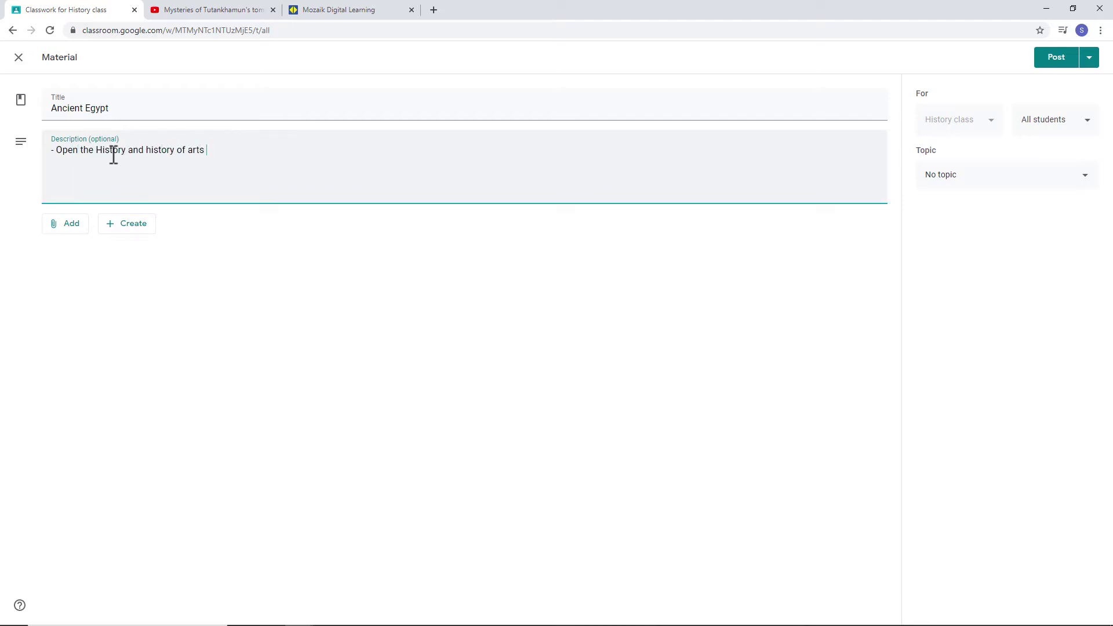
pyautogui.write('book at page 9 and read the relevant parts of it. - Ope')
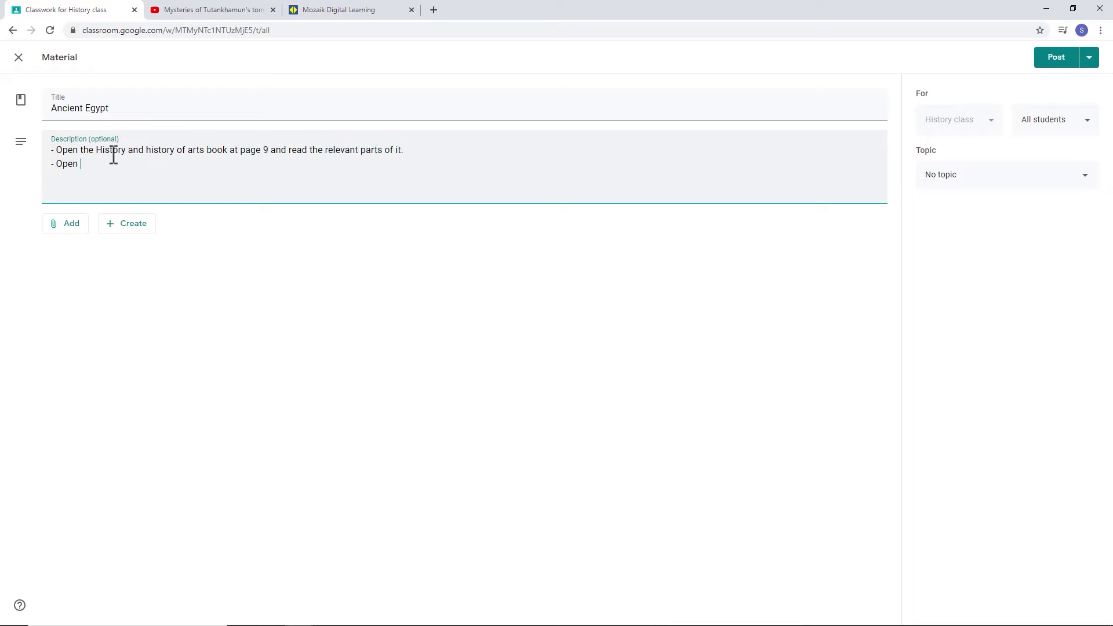
pyautogui.write("n the corresponding 3D scene, Tutankhamun'")
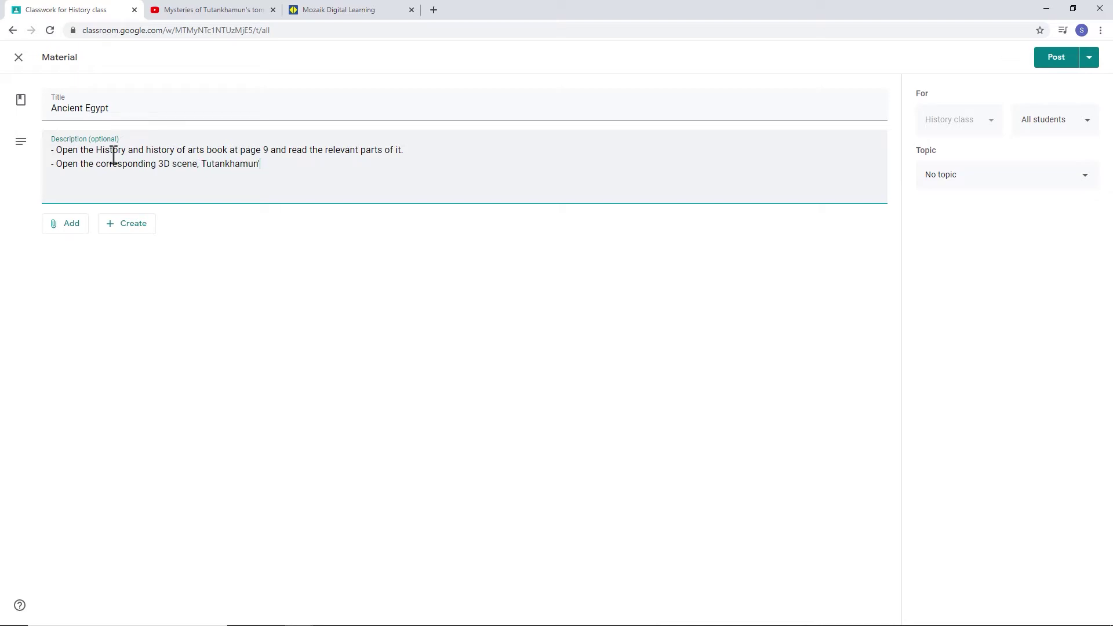
pyautogui.write('s tomb (14th century BC). - Open the Architectural Marvels book at ')
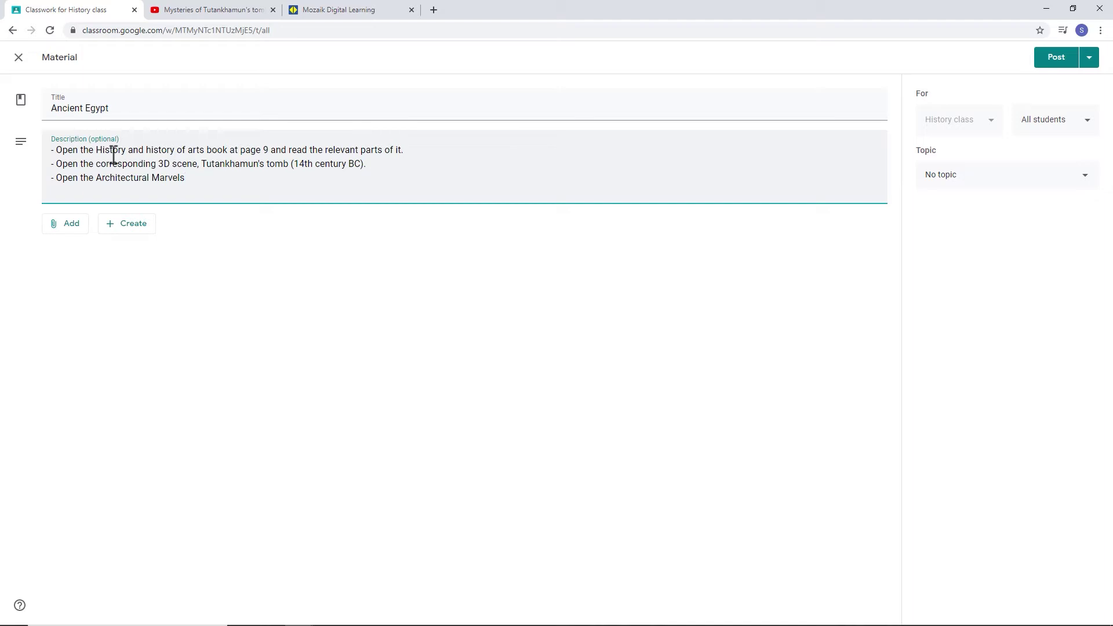
pyautogui.write('page 15 and read the relevant parts of it.')
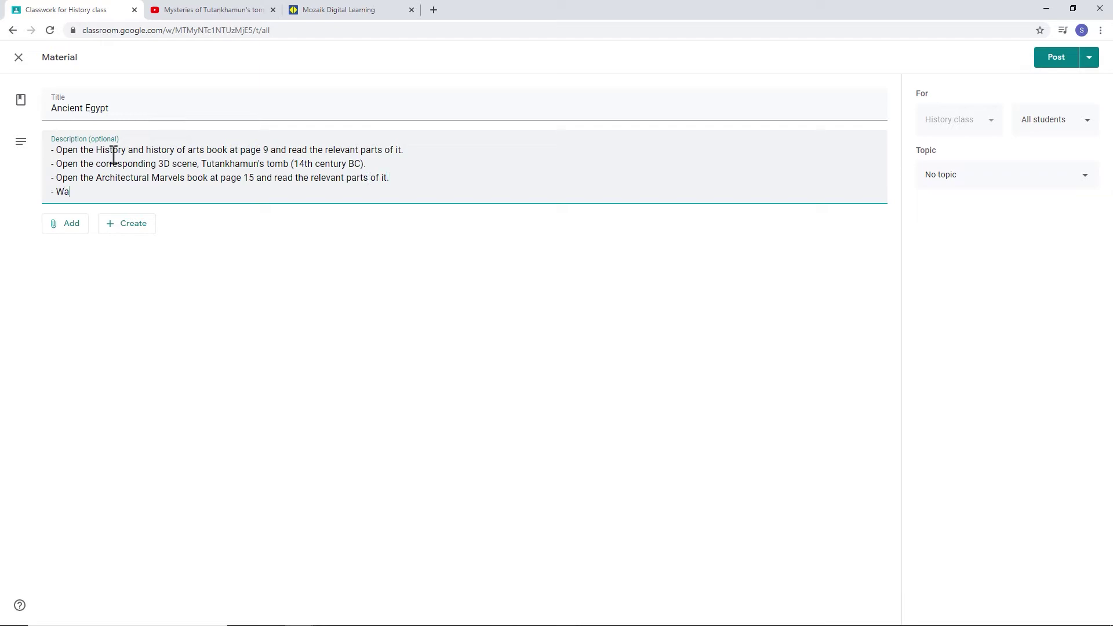
pyautogui.write('video, entitled "The c')
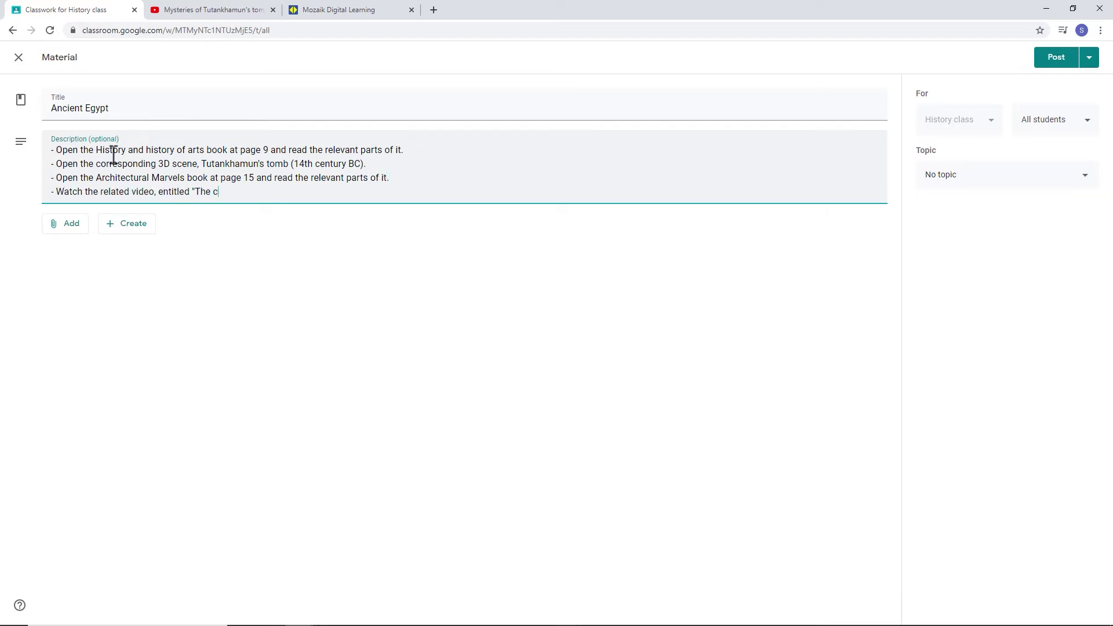
pyautogui.write('urse of the pharaoh".')
# Assign the new topic 'History, Tutankhamon' and start attaching a web link
pyautogui.click(998, 192)
pyautogui.click(977, 224)
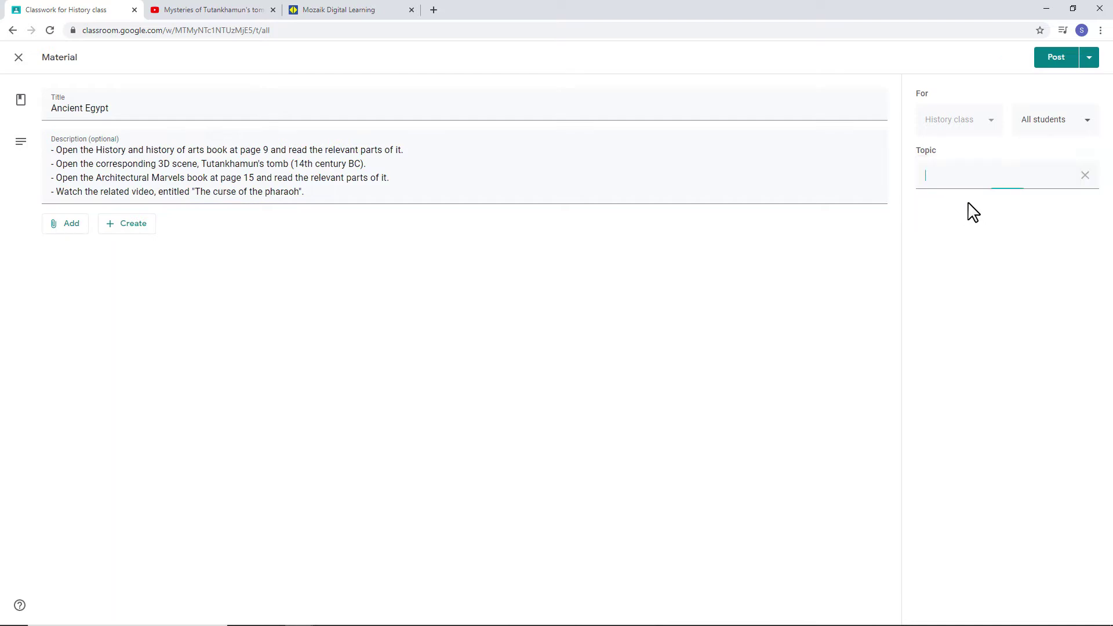
pyautogui.write('History, Tutankhamon')
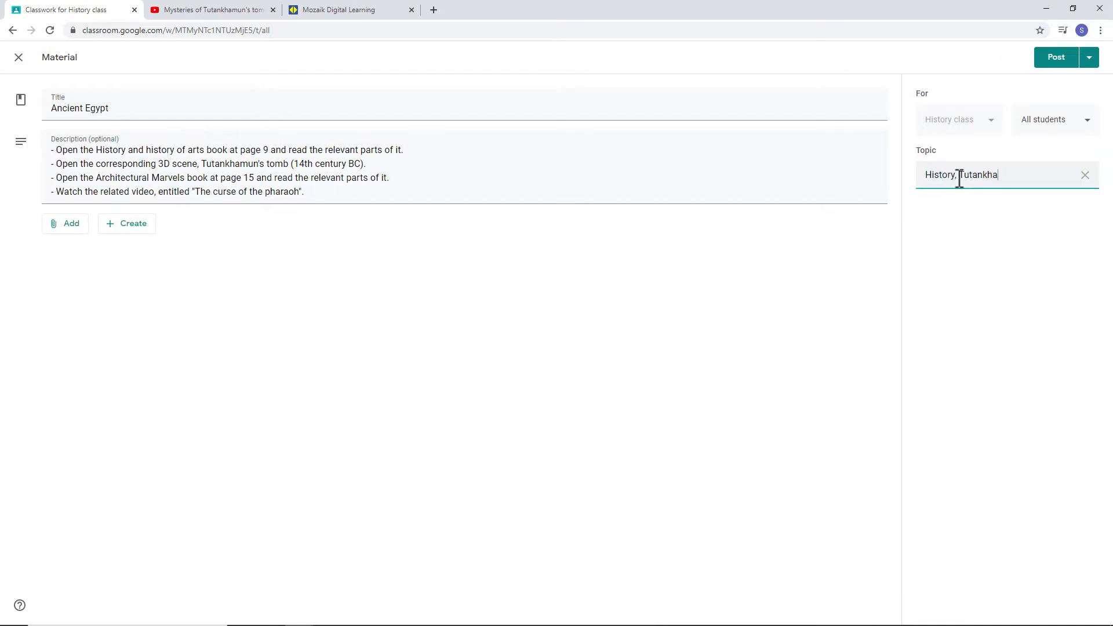
pyautogui.click(405, 301)
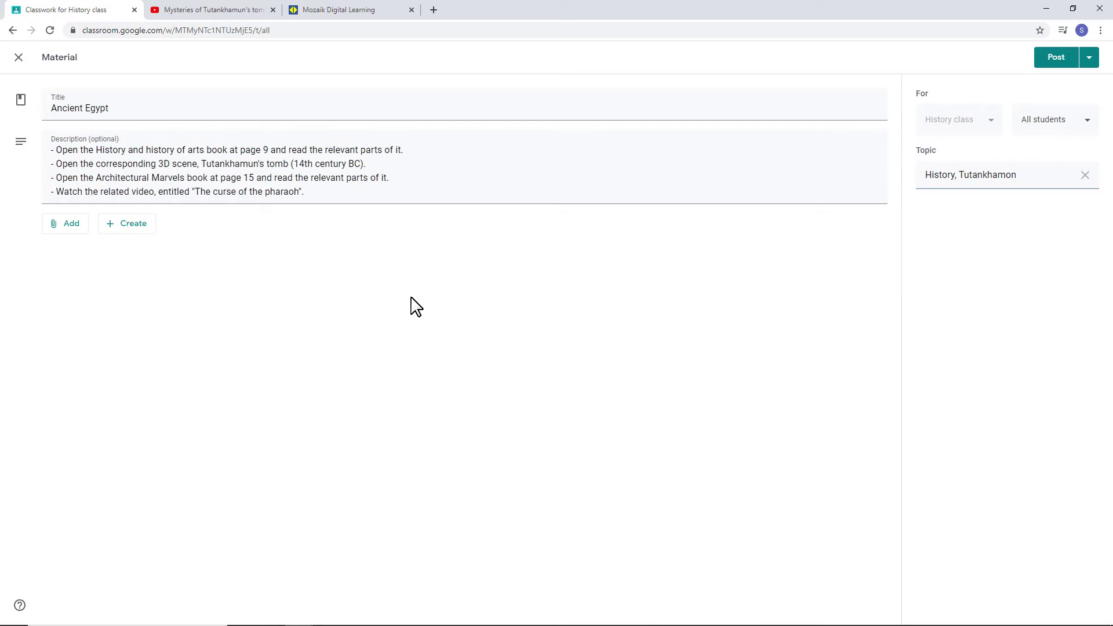
pyautogui.click(73, 226)
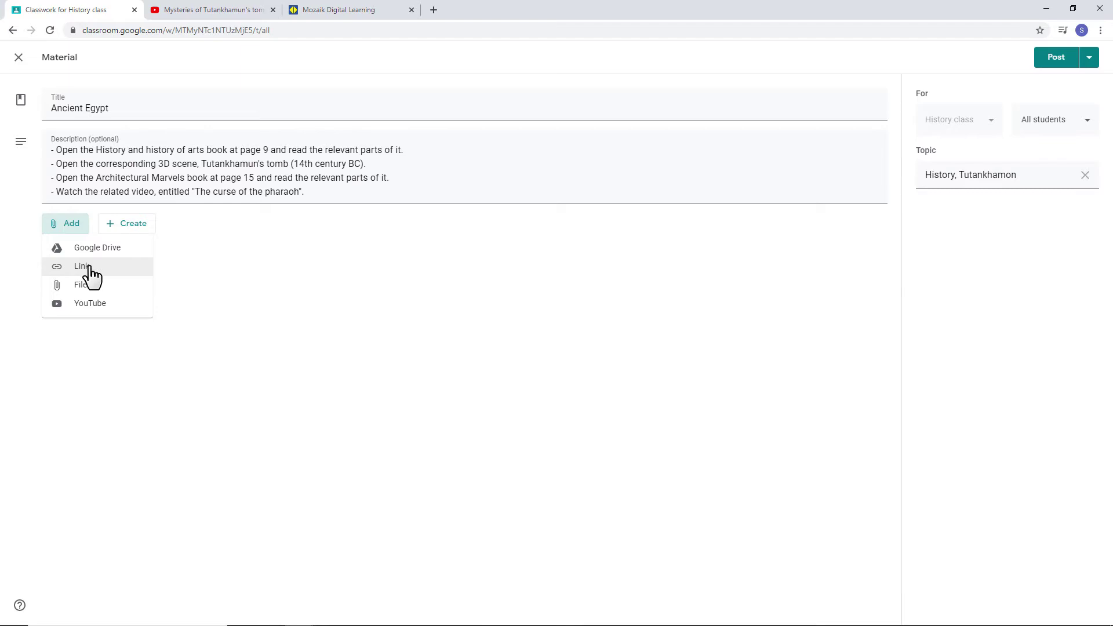
pyautogui.click(88, 268)
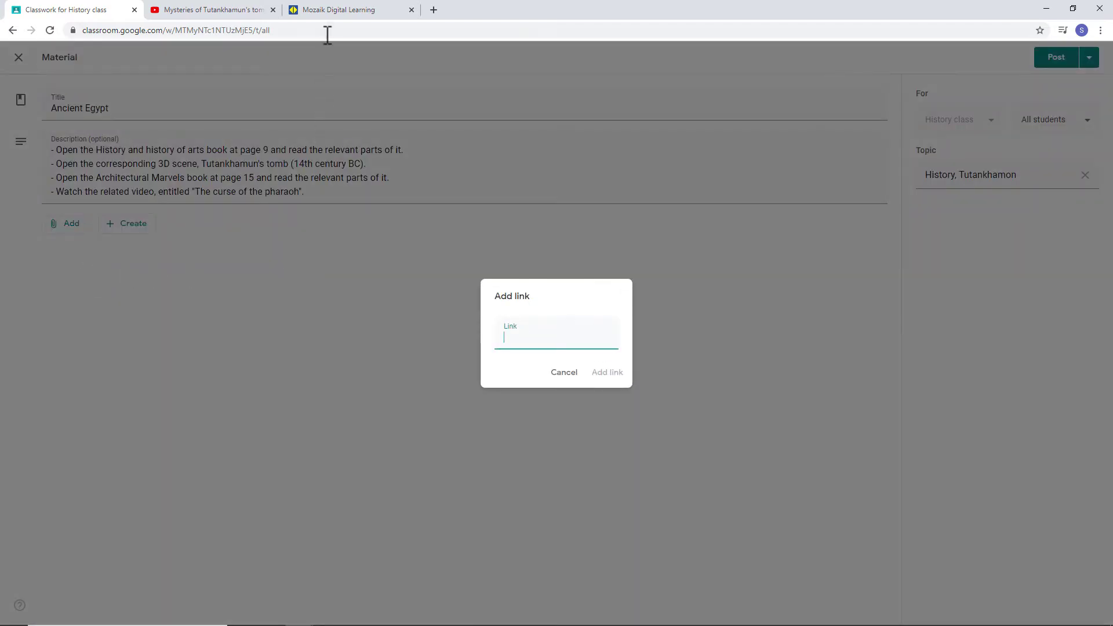
# Search MozaWeb for 'history and history of art' and open the book at page 9
pyautogui.click(332, 10)
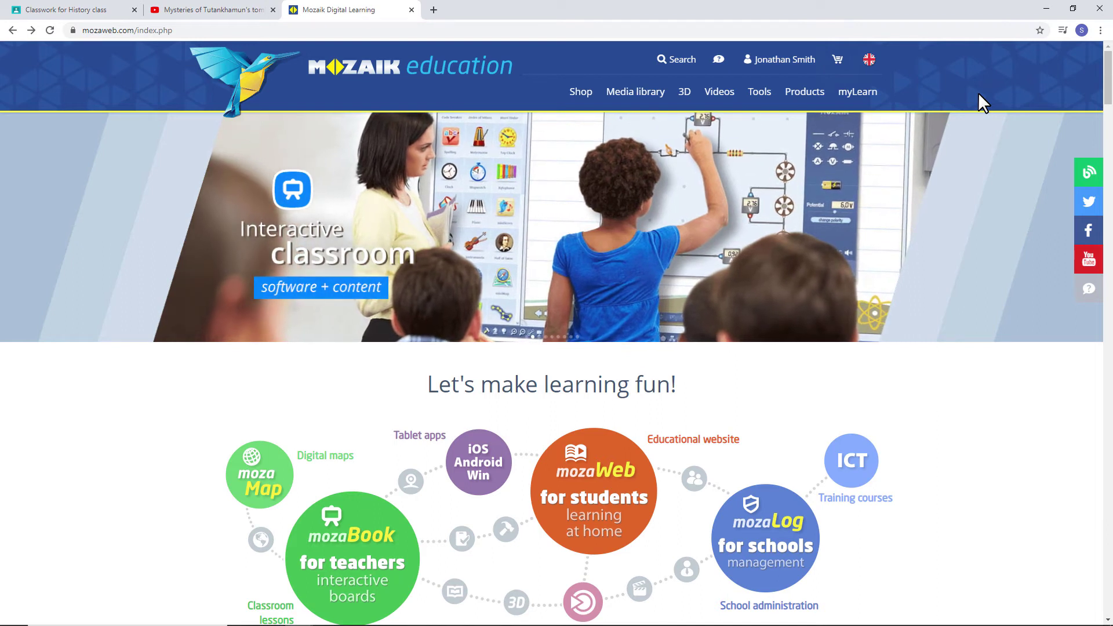
pyautogui.click(676, 60)
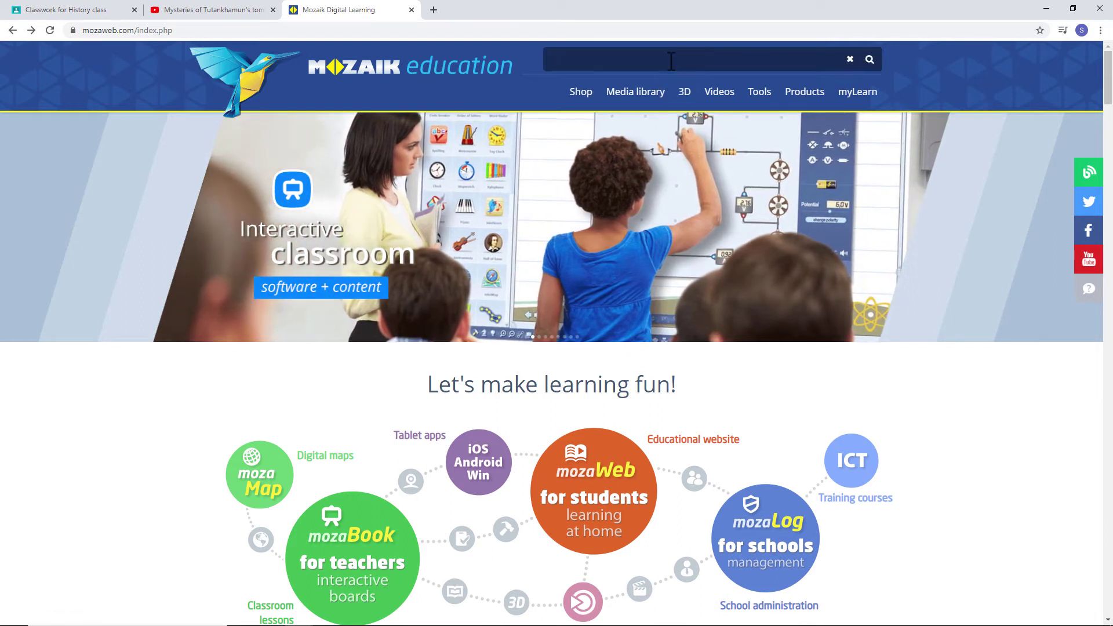
pyautogui.write('history and')
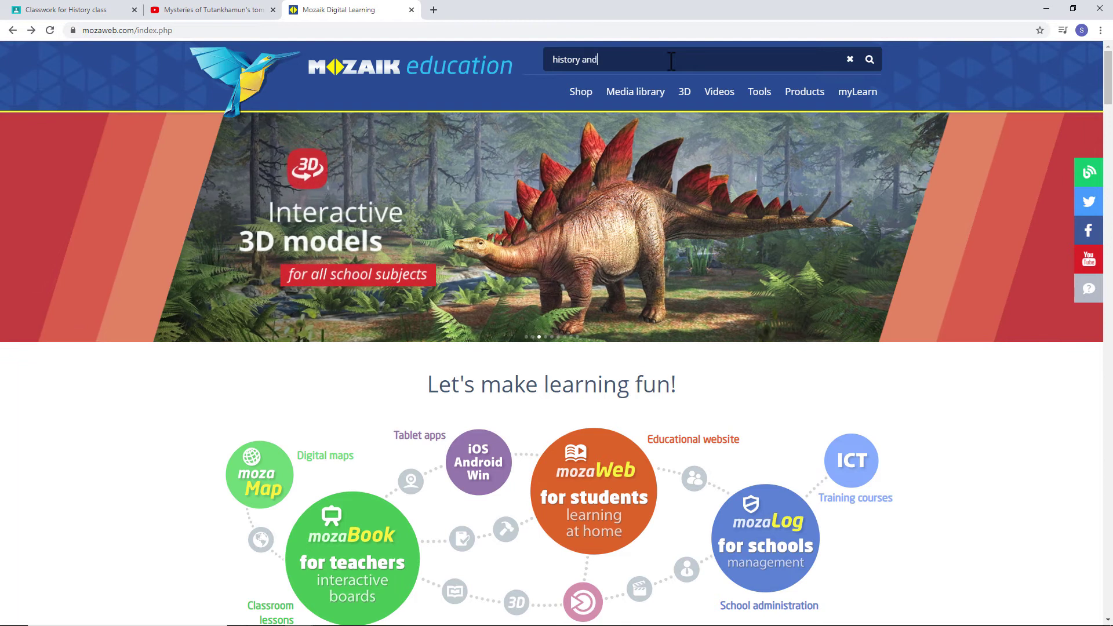
pyautogui.write(' history ')
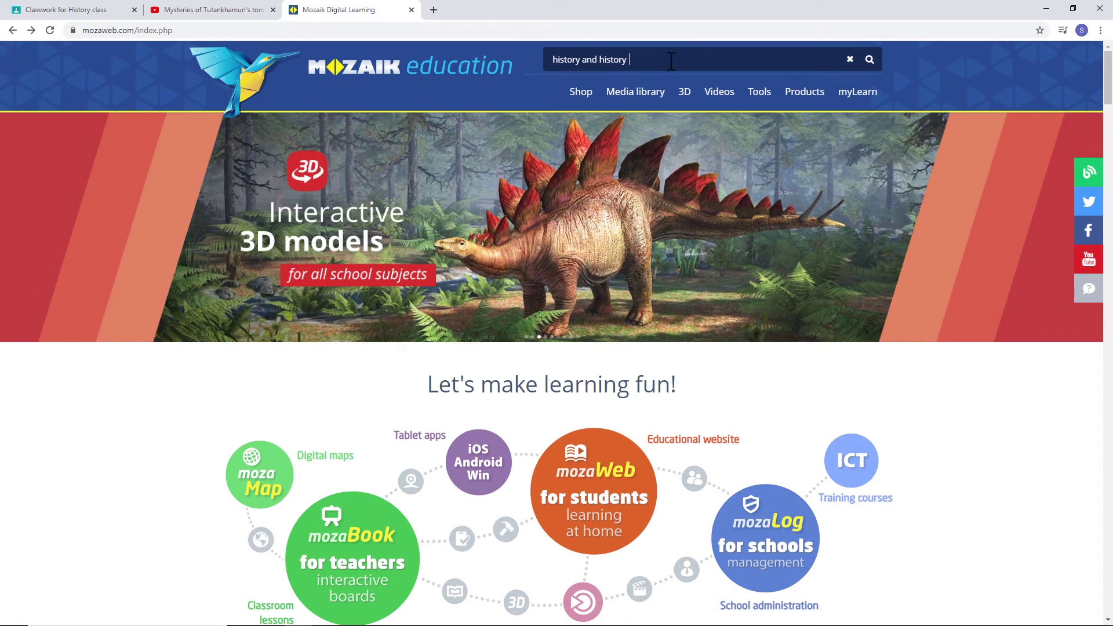
pyautogui.write('of art')
pyautogui.press('Return')
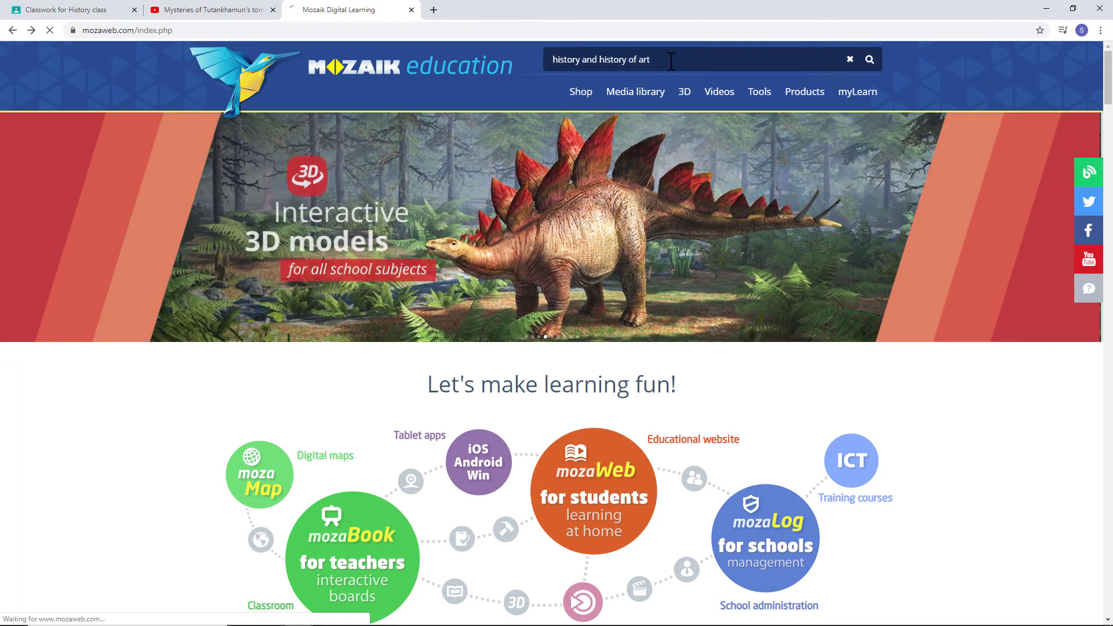
pyautogui.scroll(-3, 606, 253)
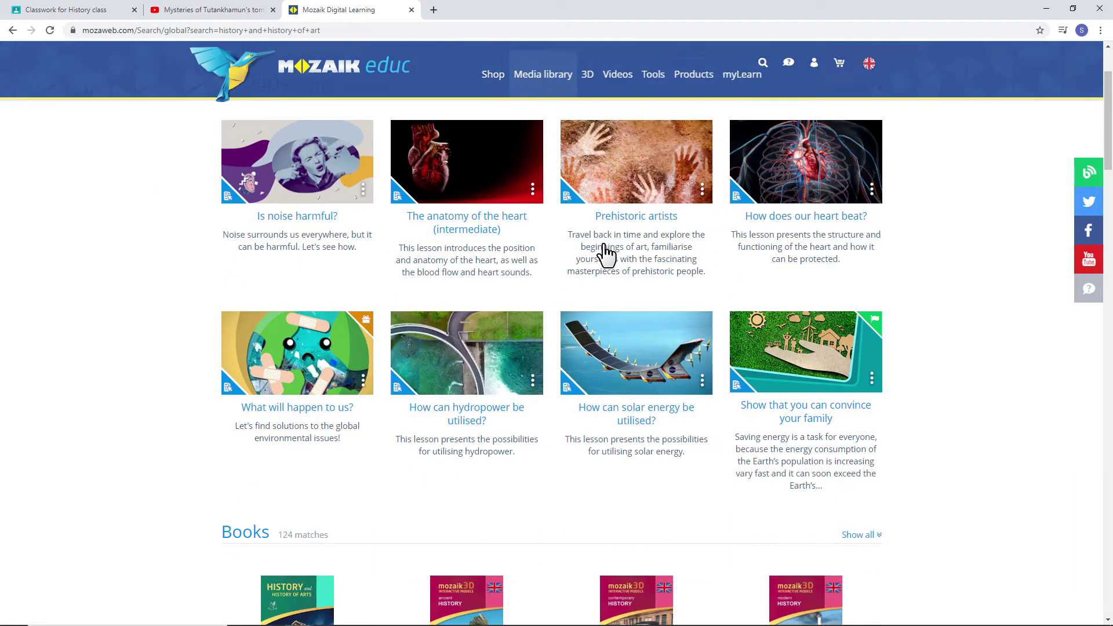
pyautogui.scroll(-7, 605, 253)
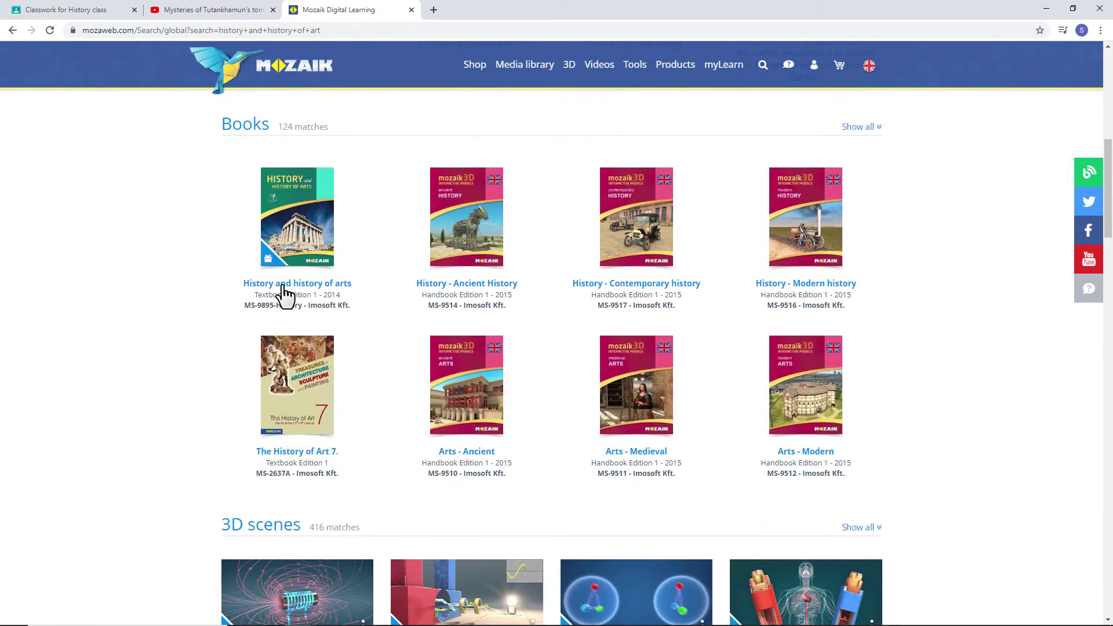
pyautogui.click(308, 251)
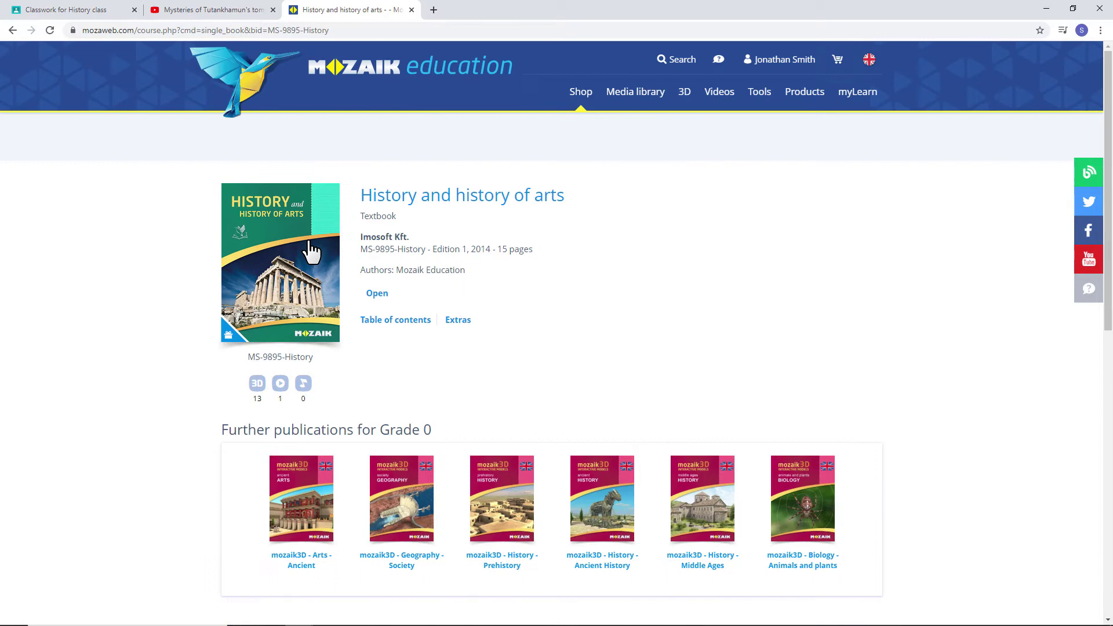
pyautogui.click(303, 278)
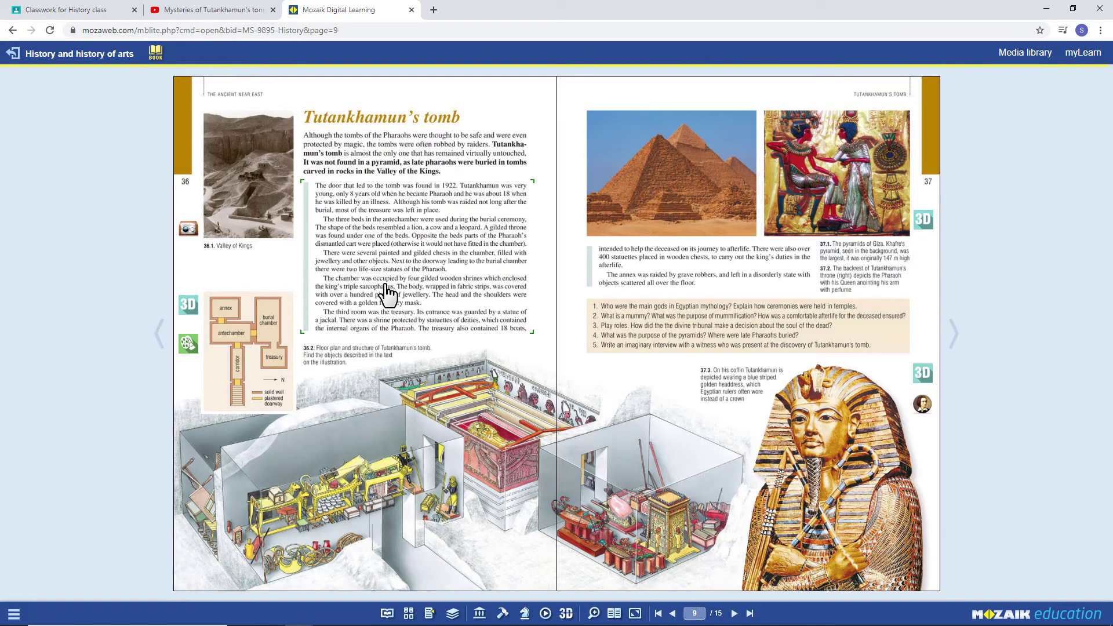
# Copy the page 9 book address from the browser address bar
pyautogui.click(360, 30)
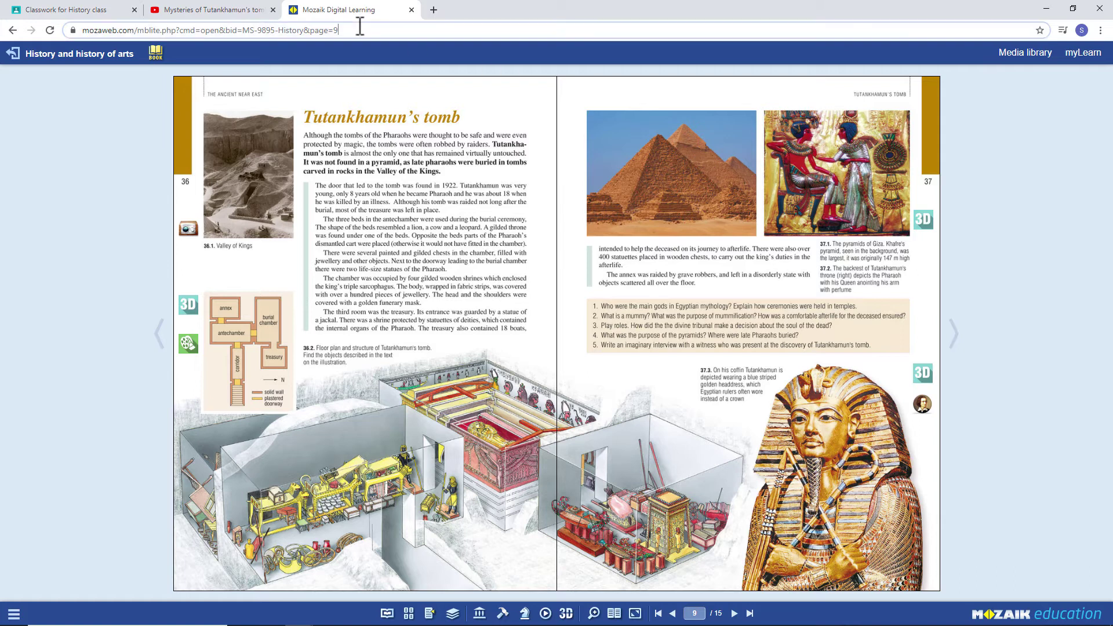
pyautogui.rightClick(296, 28)
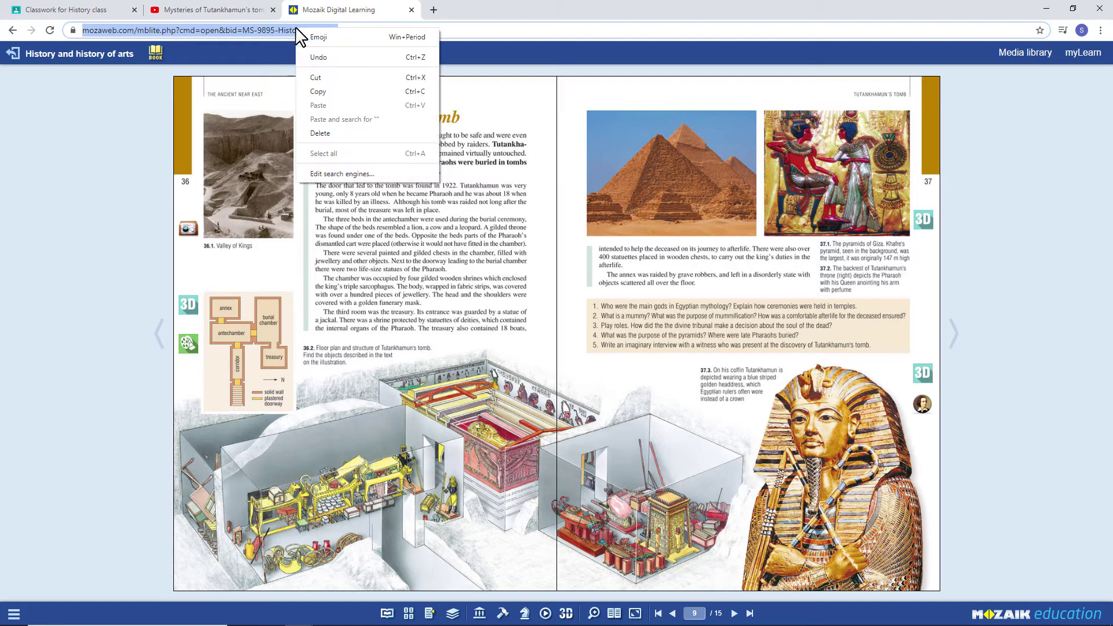
pyautogui.click(317, 91)
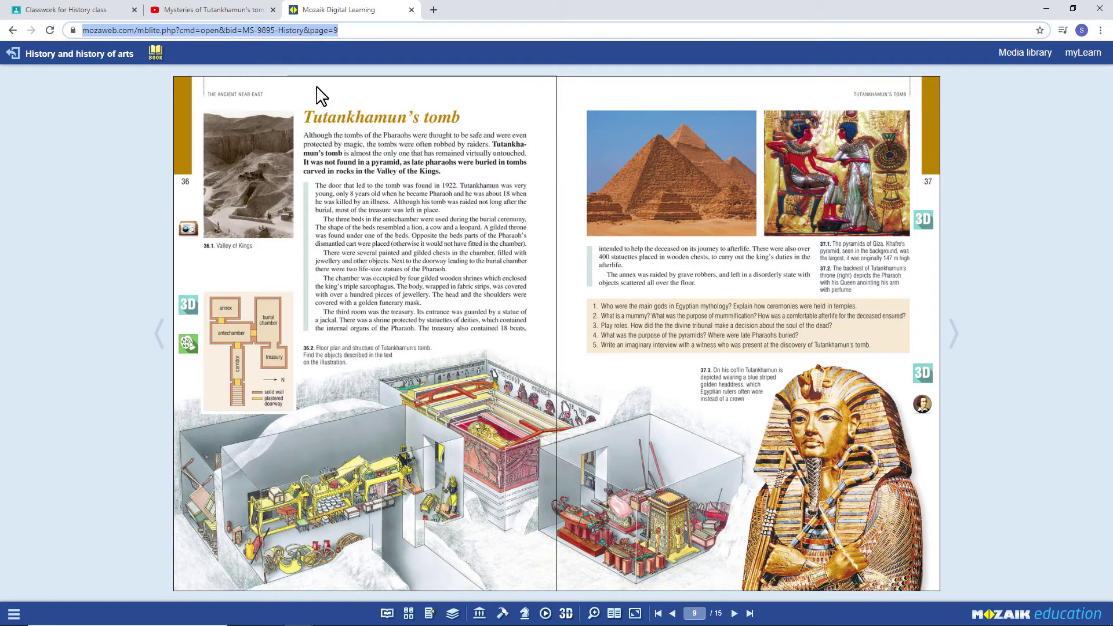
# Attach the pasted page 9 book link to the material and start another link
pyautogui.click(119, 12)
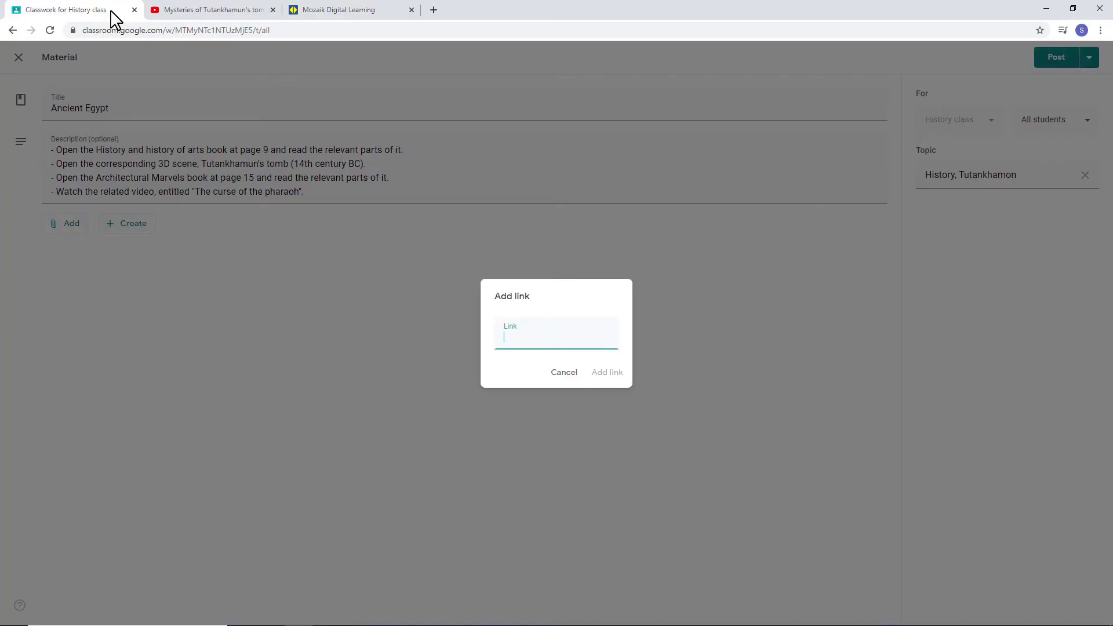
pyautogui.rightClick(517, 334)
pyautogui.click(554, 425)
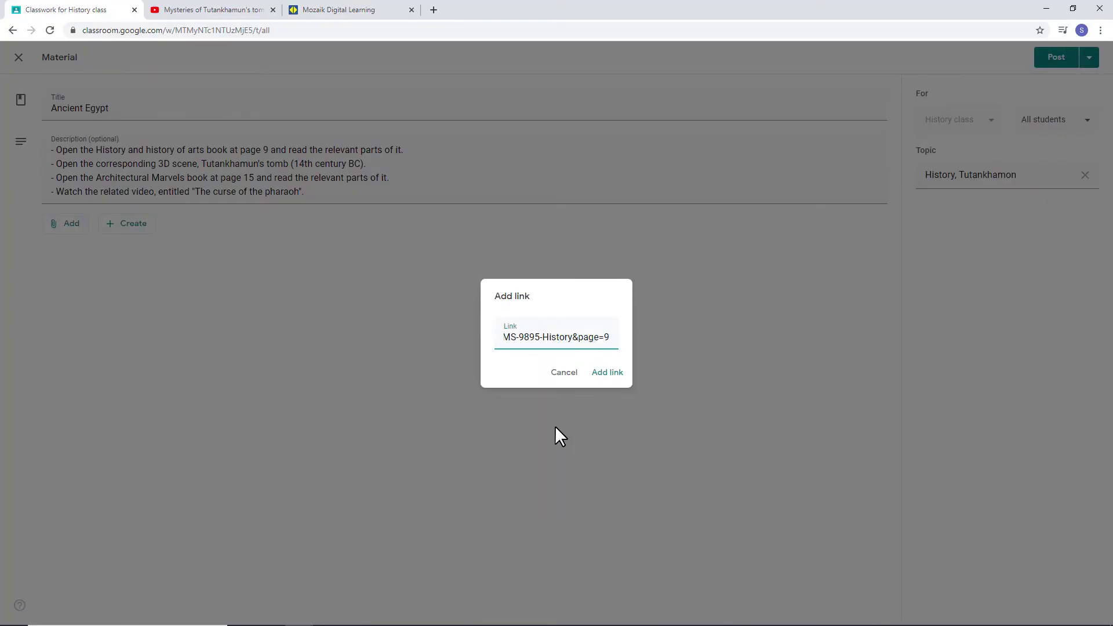
pyautogui.click(605, 375)
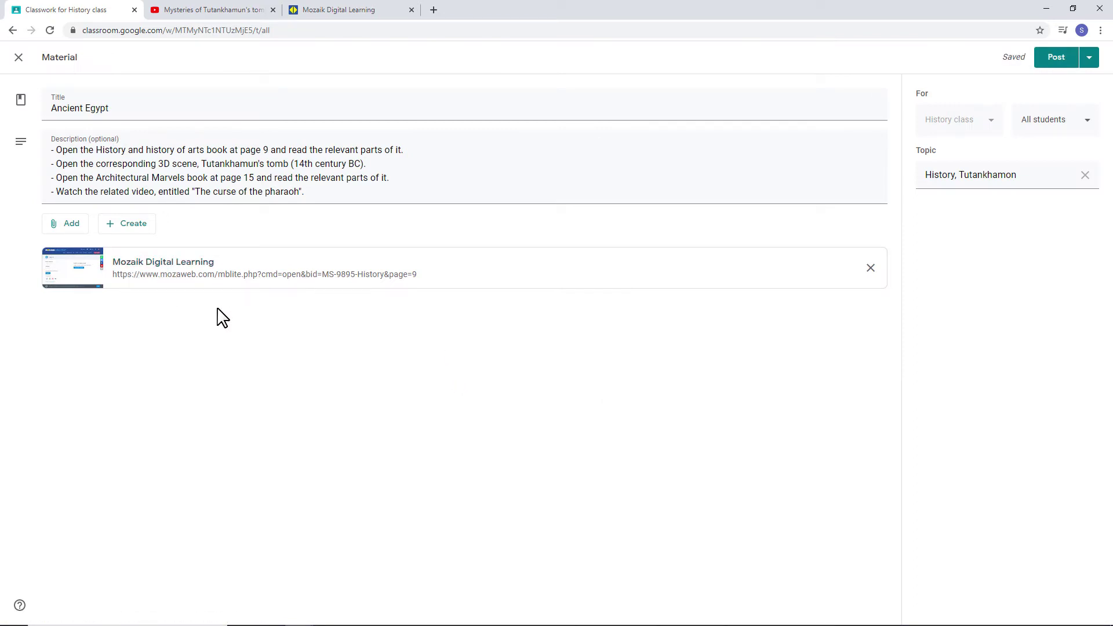
pyautogui.click(67, 225)
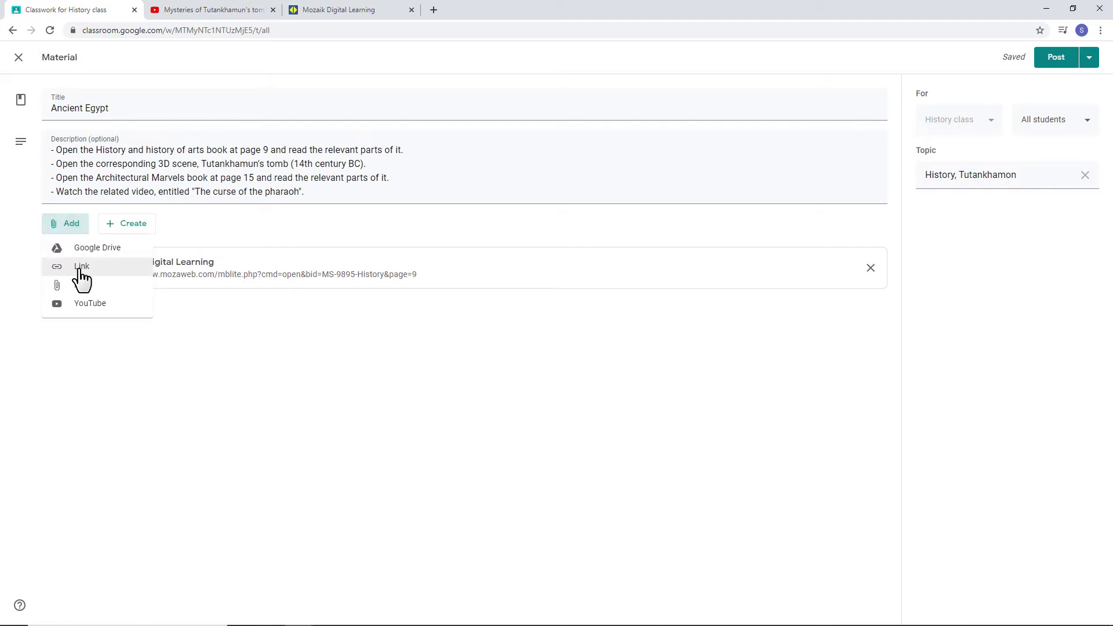
pyautogui.click(80, 270)
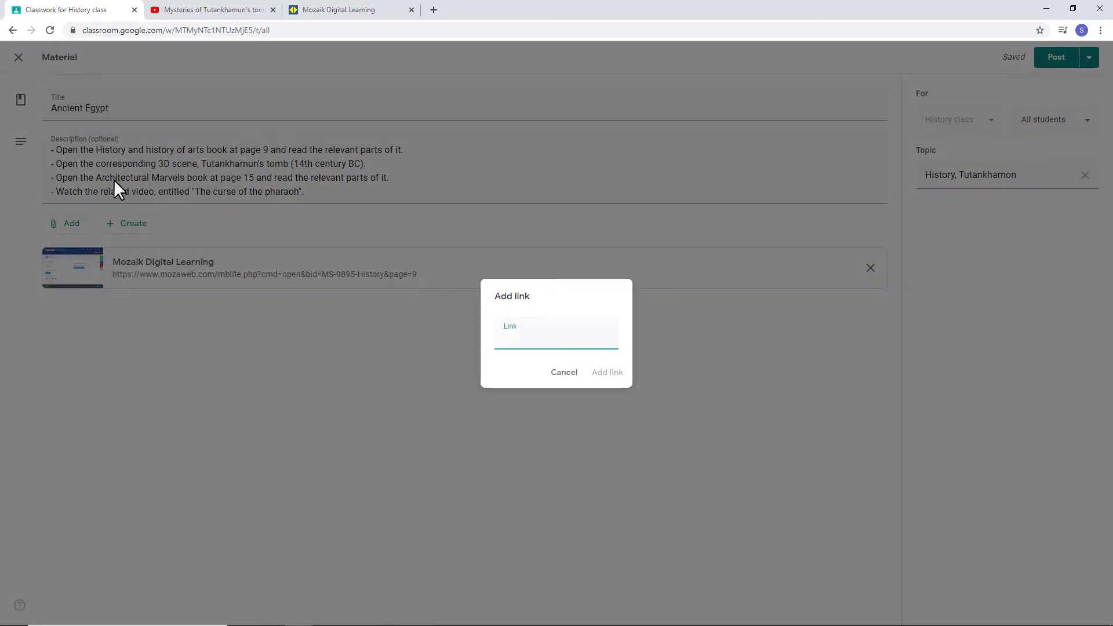
# Search MozaWeb for 'Architectural Marvels' and open the book at its Tutankhamun's Tomb pages
pyautogui.click(321, 14)
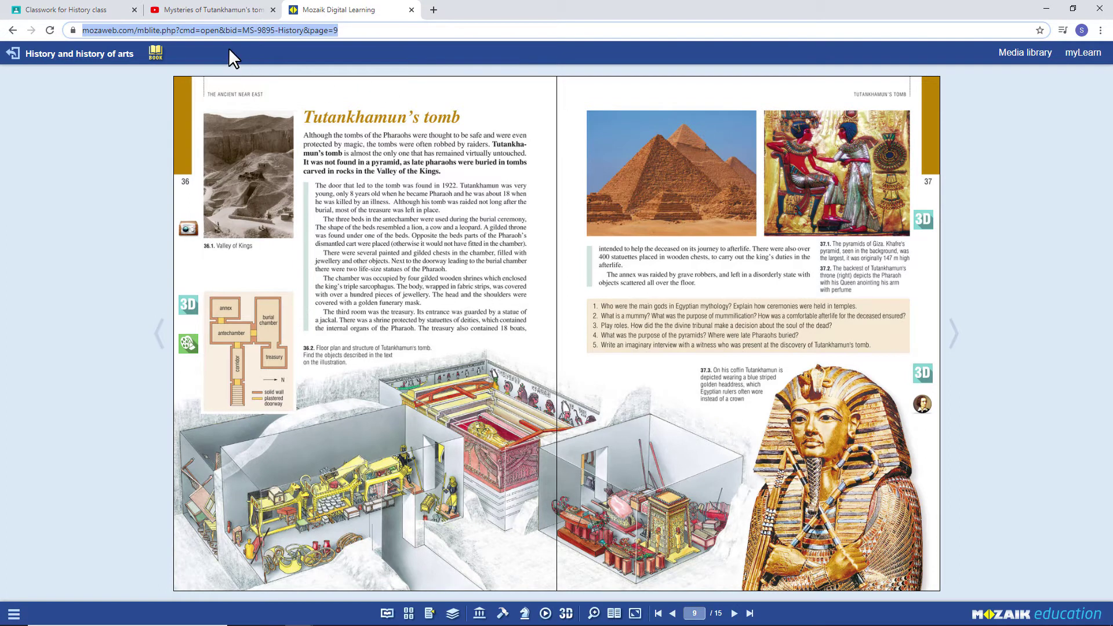
pyautogui.click(13, 53)
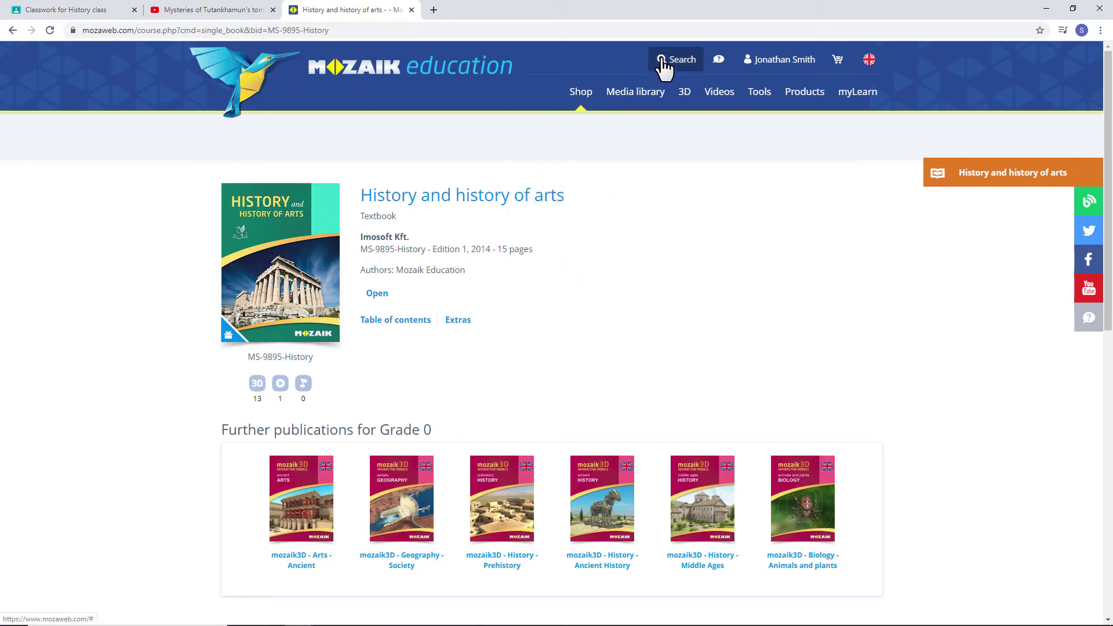
pyautogui.click(663, 59)
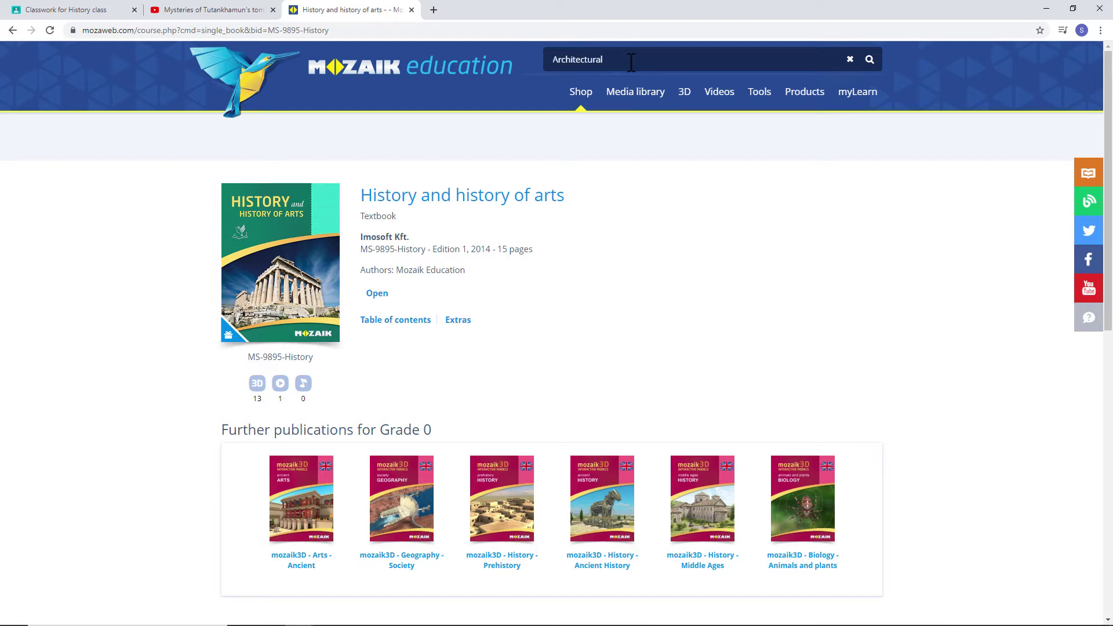
pyautogui.write('Architectural Marvels')
pyautogui.press('Return')
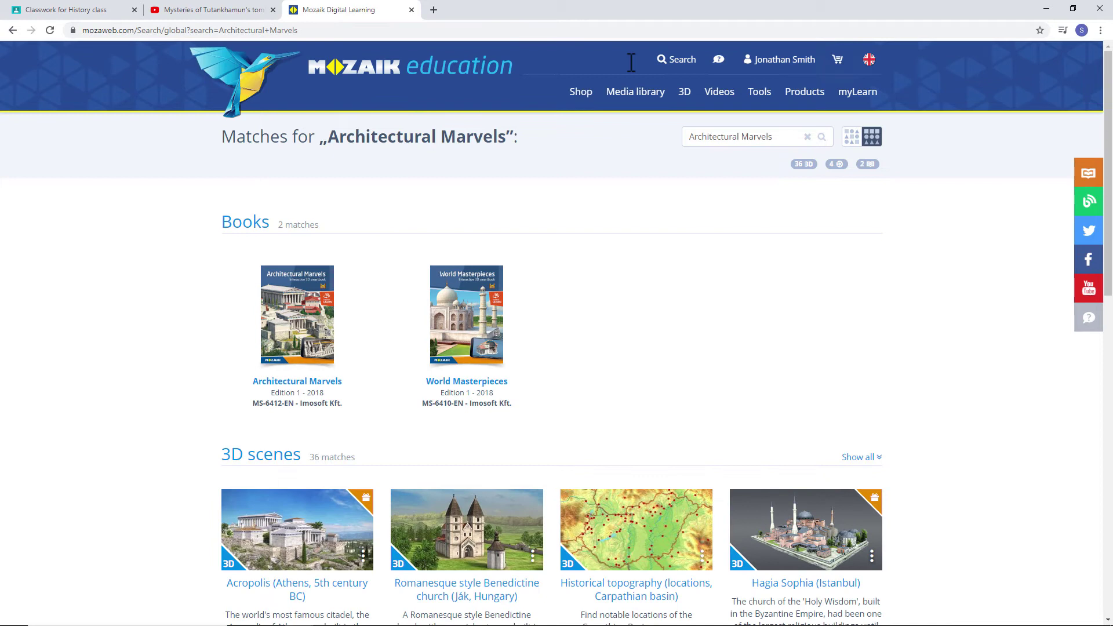
pyautogui.click(291, 336)
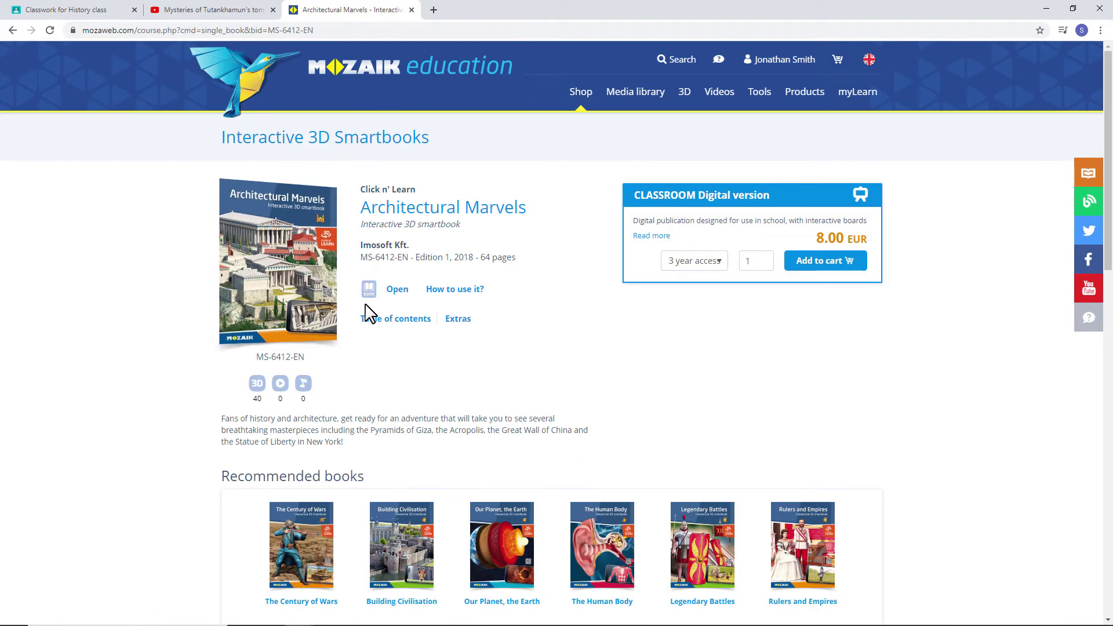
pyautogui.click(395, 291)
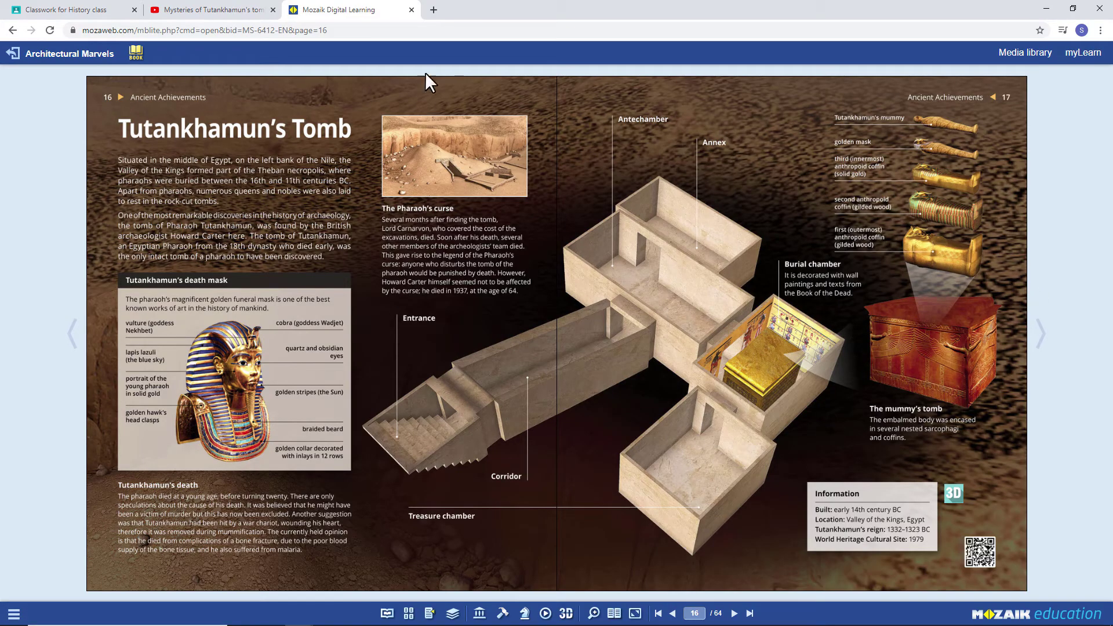
# Copy the Architectural Marvels page address from the address bar
pyautogui.click(331, 30)
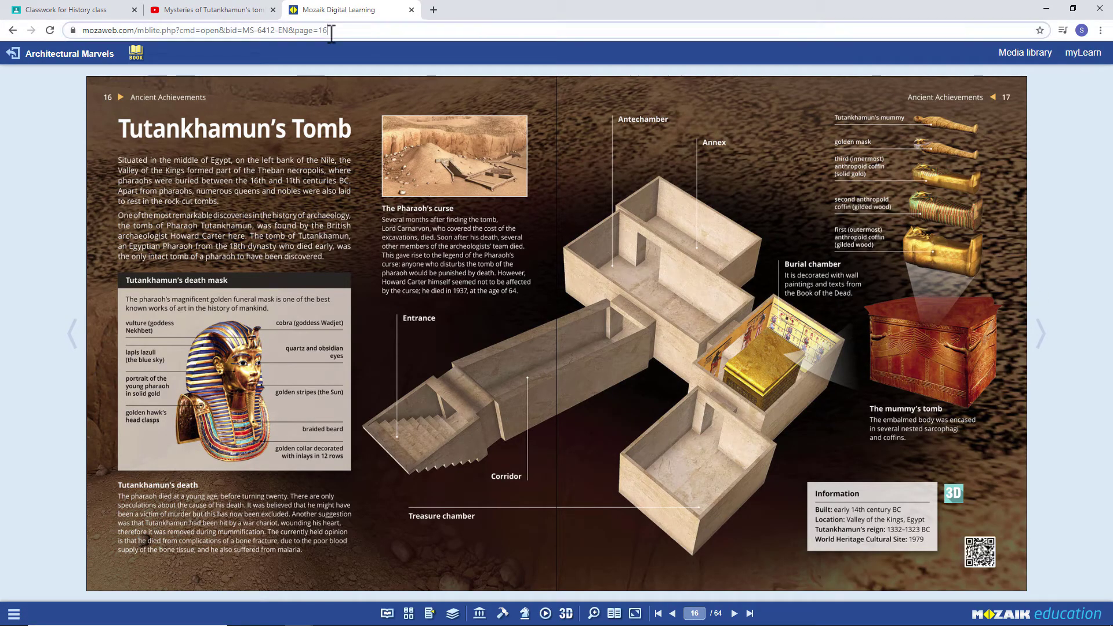
pyautogui.rightClick(298, 27)
pyautogui.click(334, 92)
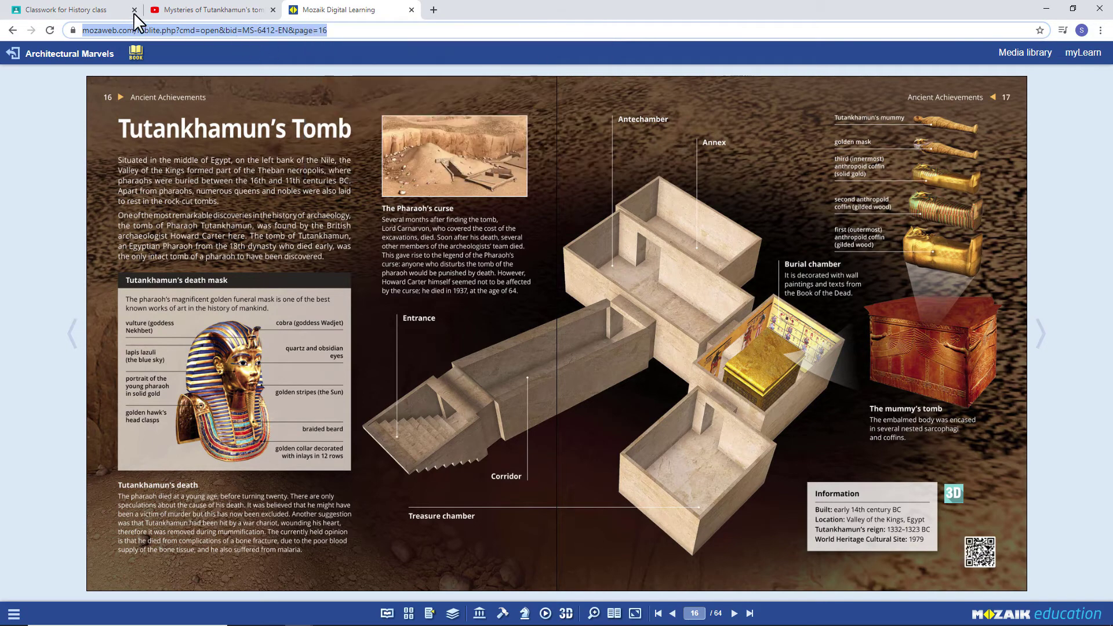
# Paste the Architectural Marvels page 16 address and add it as the second link
pyautogui.click(87, 10)
pyautogui.rightClick(520, 342)
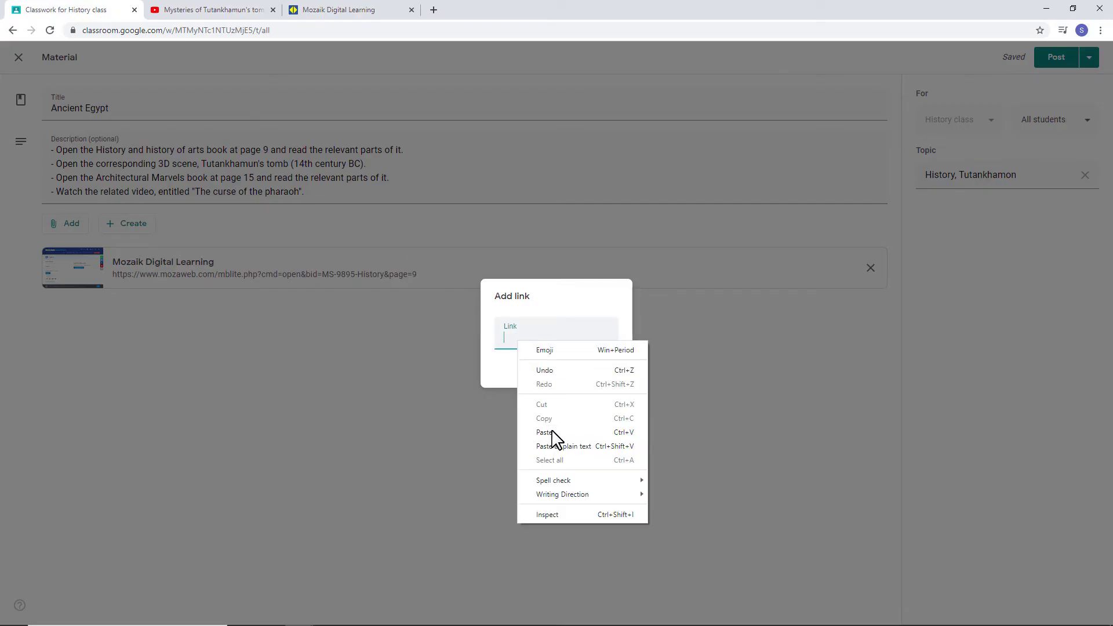
pyautogui.click(553, 432)
pyautogui.click(600, 378)
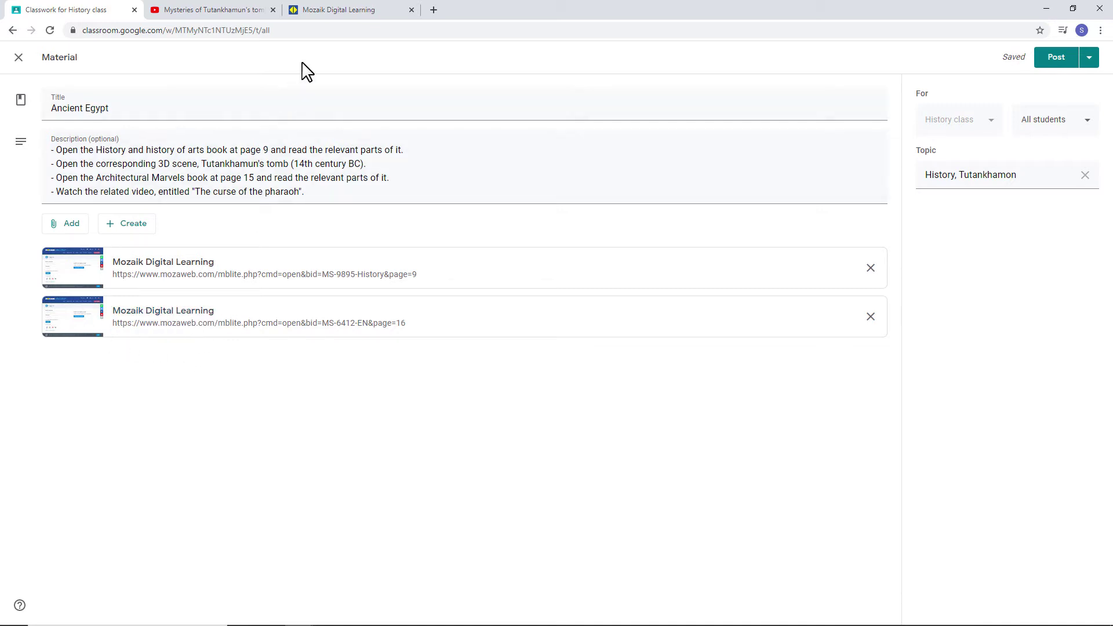
pyautogui.click(332, 14)
# Search MozaWeb's 3D scene library for Tutankhamun's tomb
pyautogui.click(13, 54)
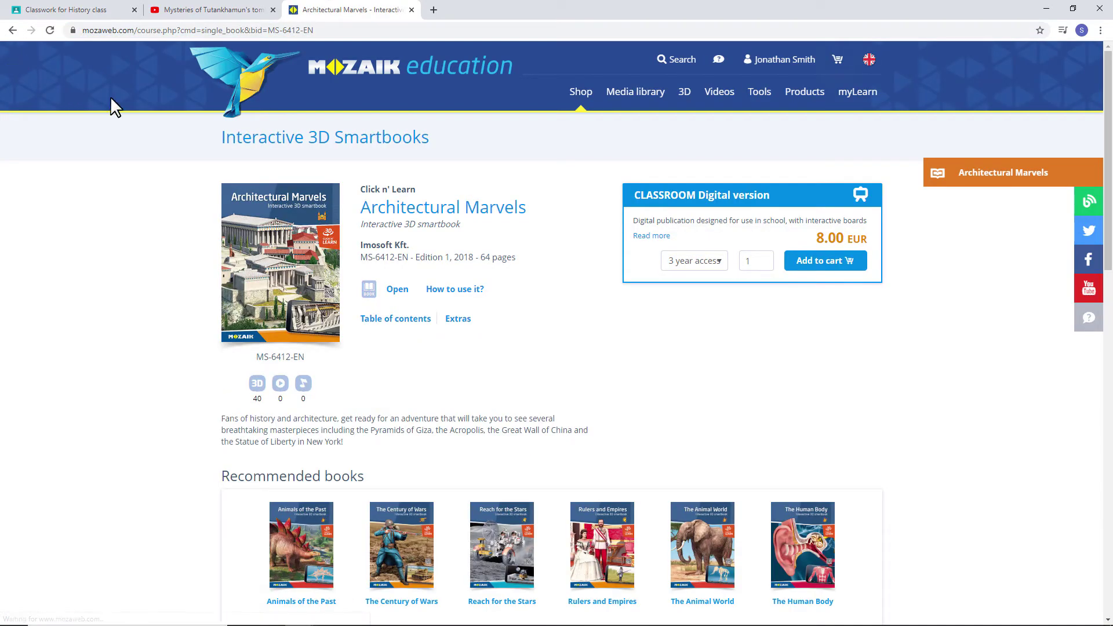
pyautogui.click(685, 92)
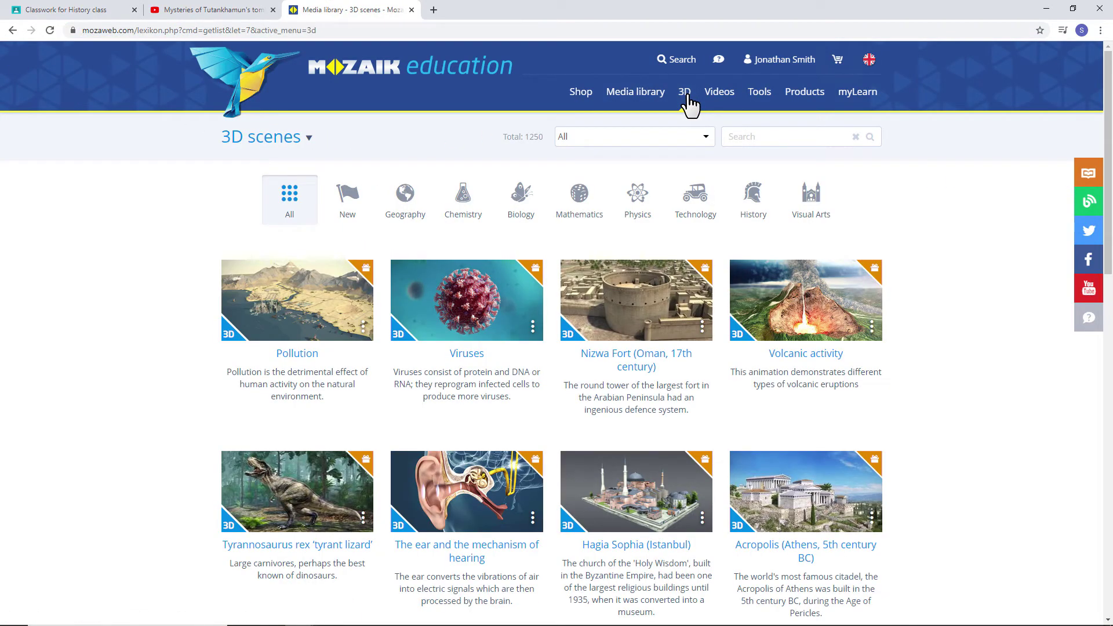
pyautogui.click(752, 137)
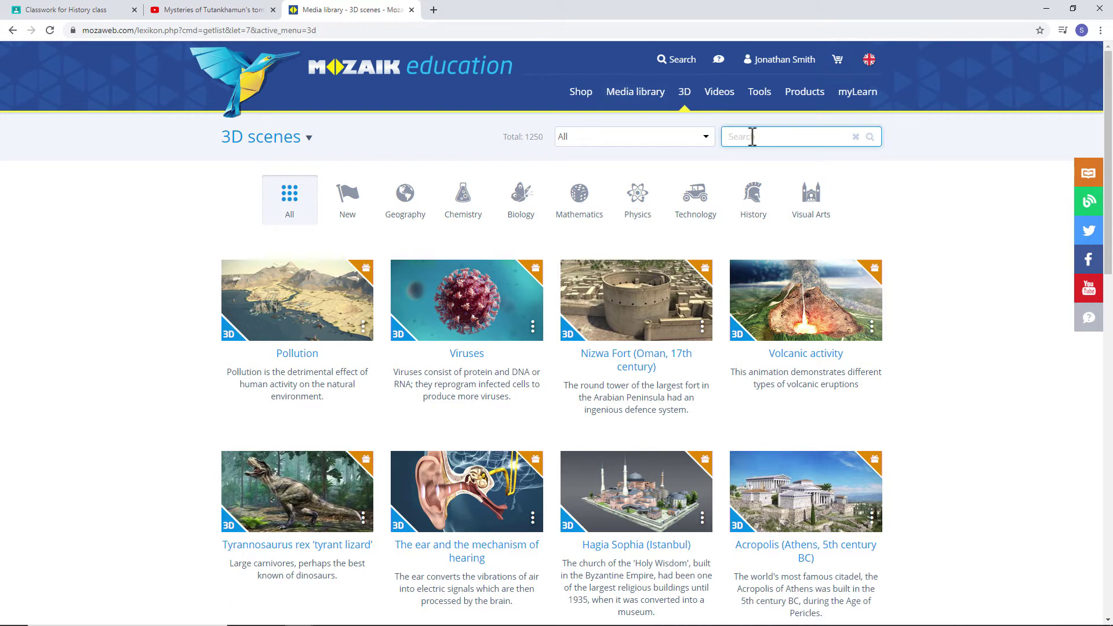
pyautogui.write("Tutankhamun's Thom")
pyautogui.write('b')
pyautogui.press('Return')
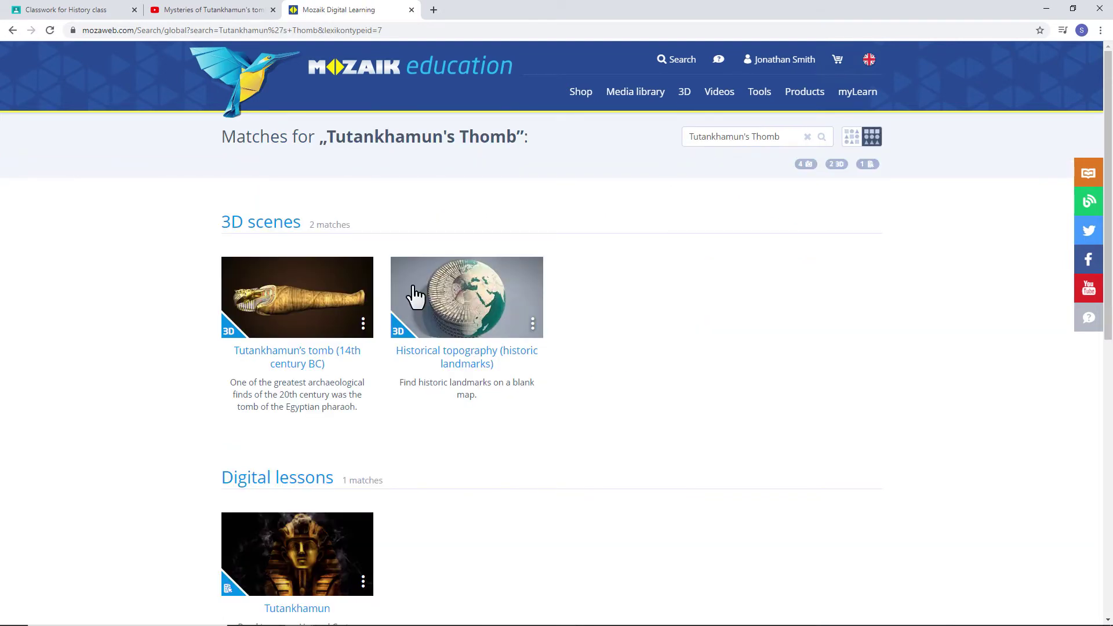
# Copy the link address of the Tutankhamun's tomb (14th century BC) scene
pyautogui.rightClick(297, 358)
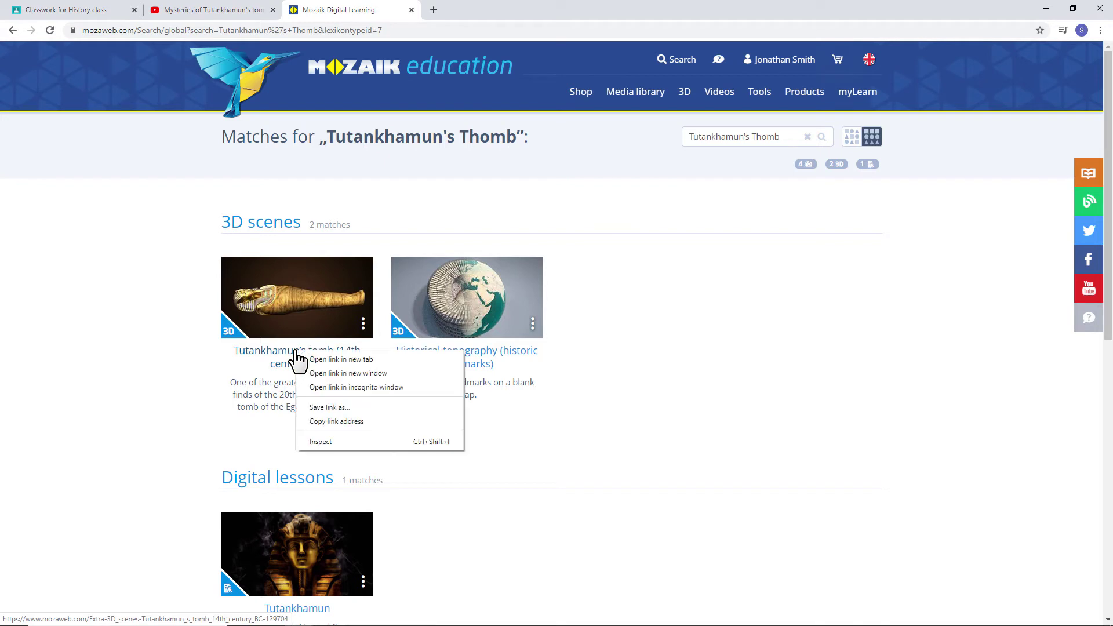
pyautogui.click(323, 422)
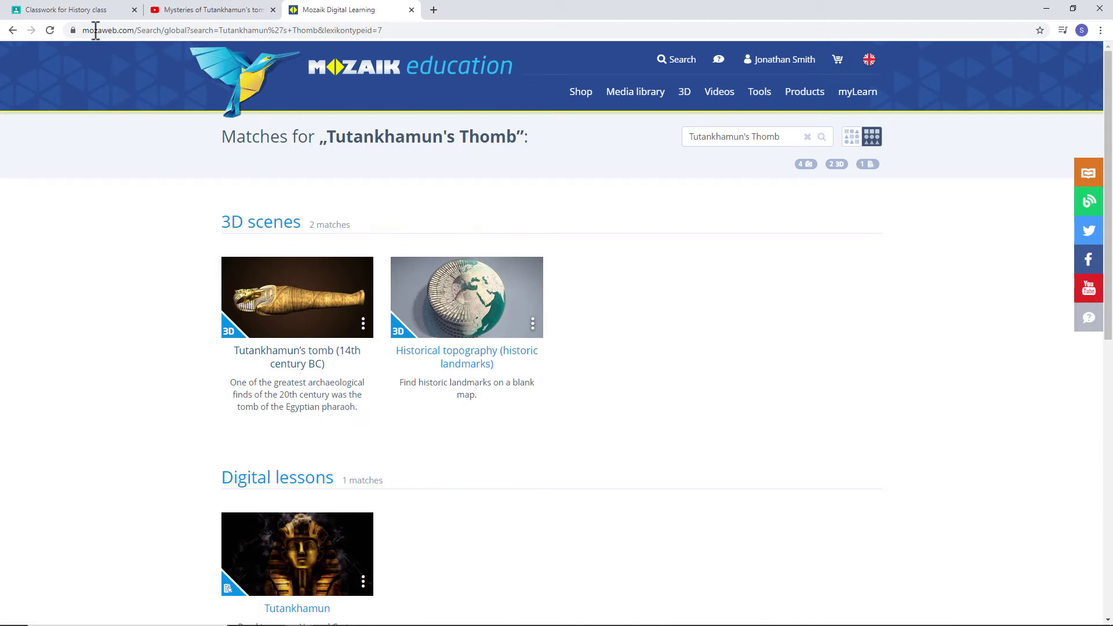
pyautogui.click(81, 10)
# Add the Tutankhamun's tomb 3D scene link, pasted as plain text, as a new attachment
pyautogui.click(71, 225)
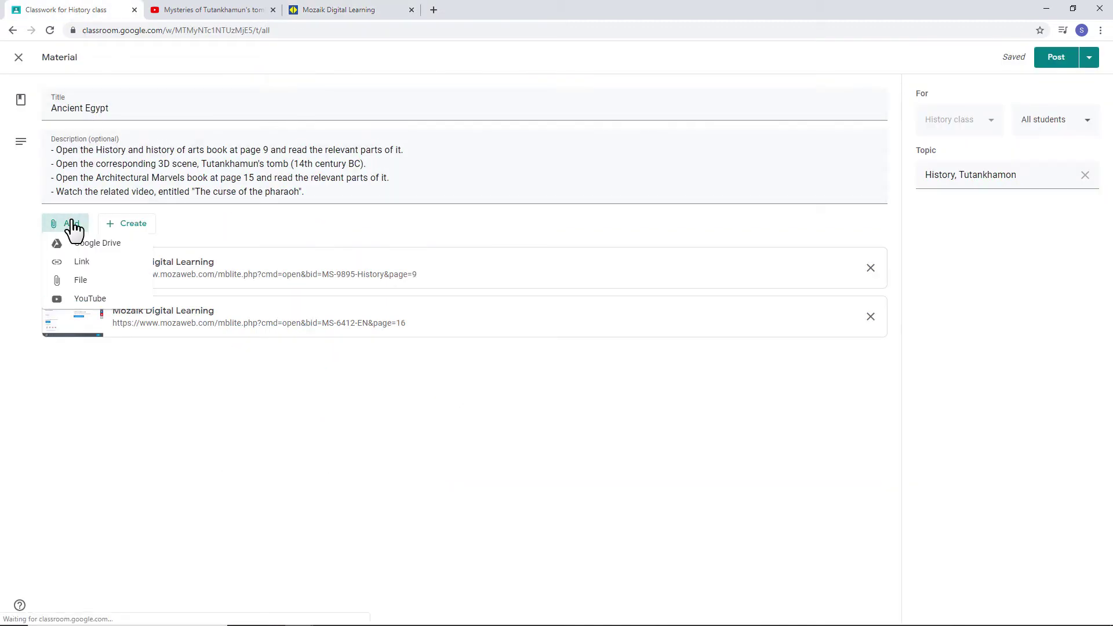
pyautogui.click(81, 267)
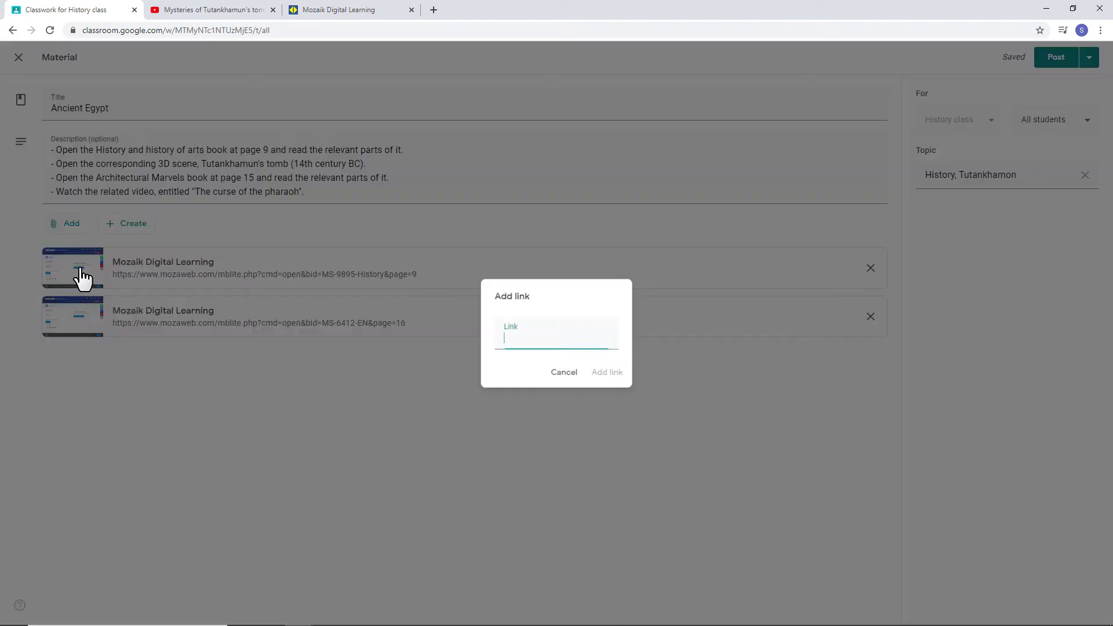
pyautogui.rightClick(511, 342)
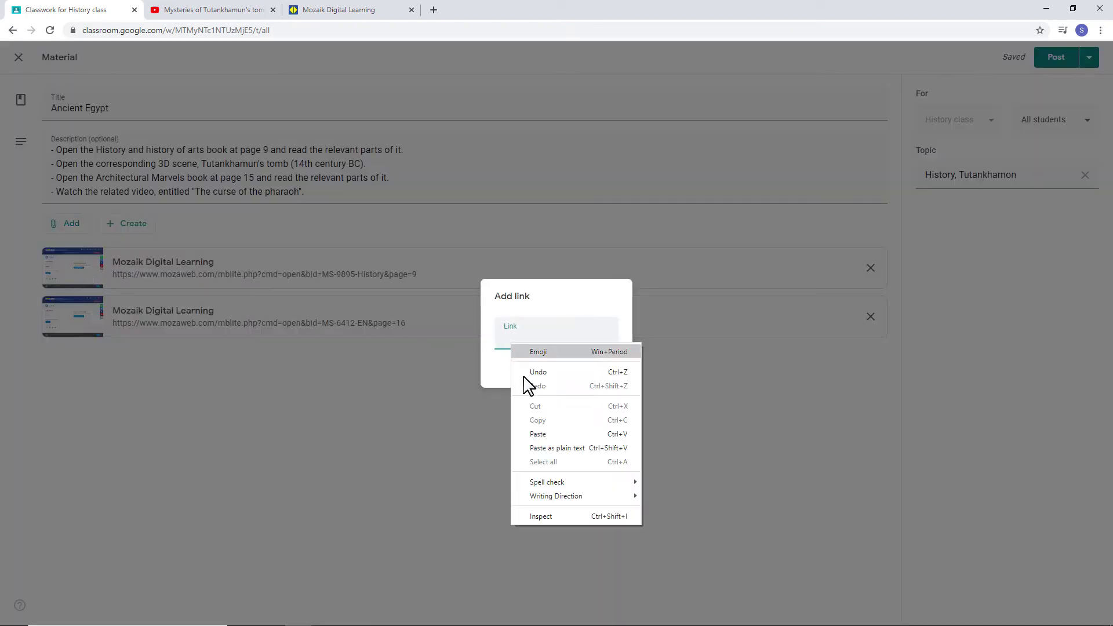
pyautogui.click(544, 449)
pyautogui.click(607, 375)
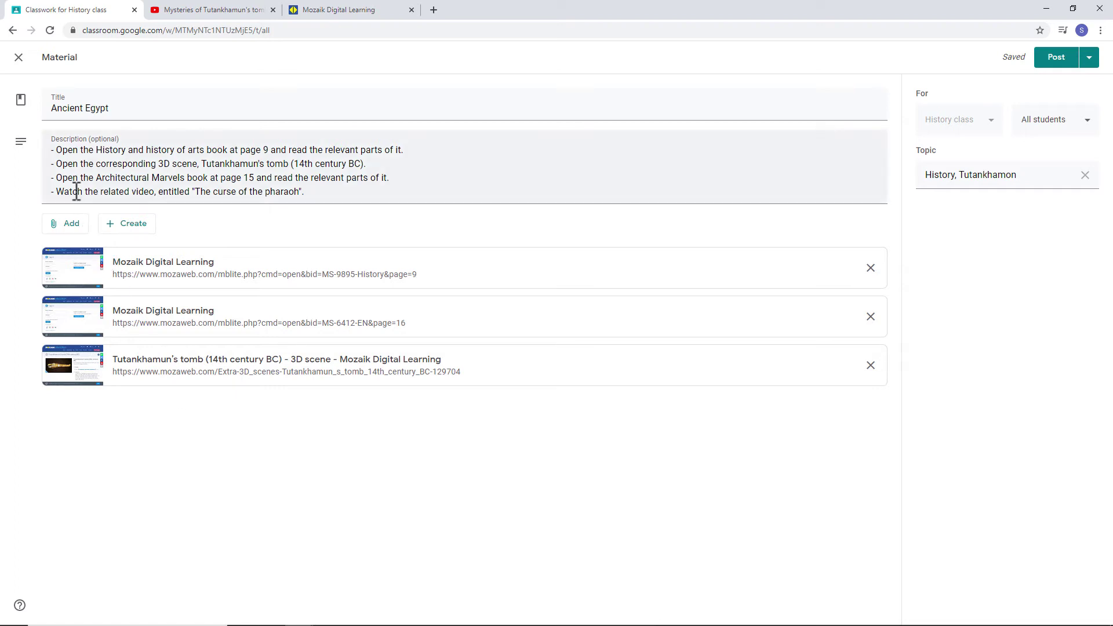
# Start another link, then search MozaWeb's videos for 'the curse of the pharaoh'
pyautogui.click(69, 229)
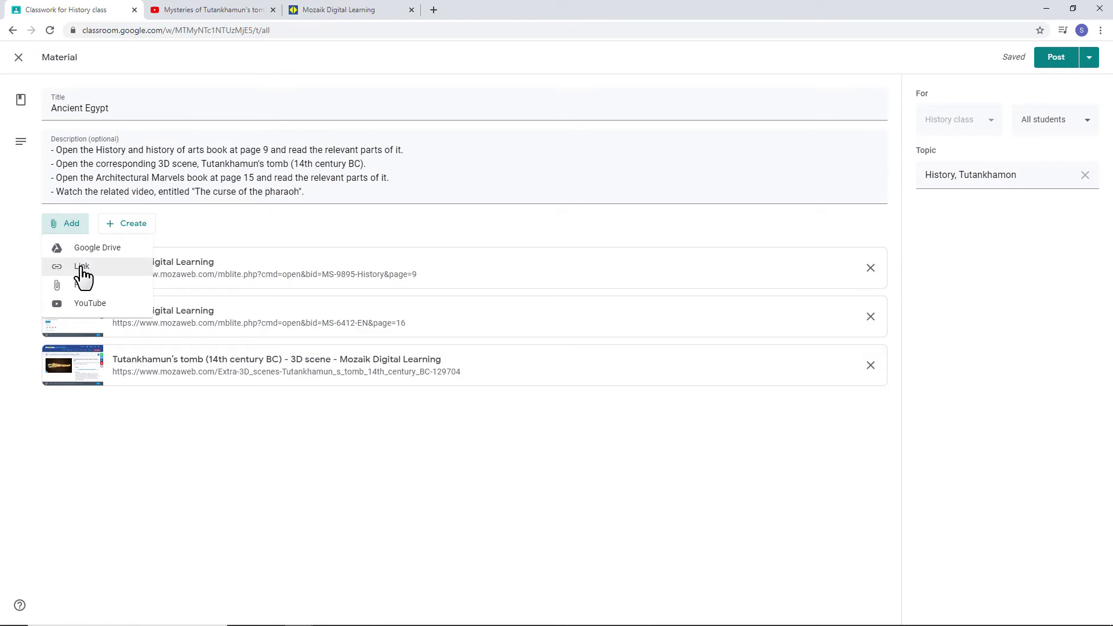
pyautogui.click(82, 267)
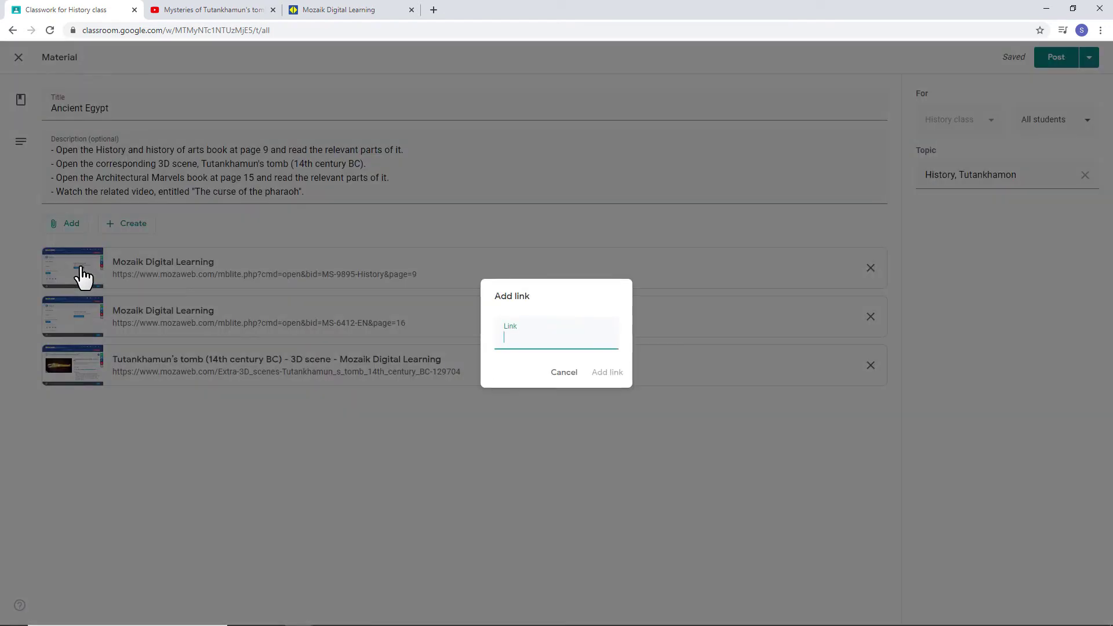
pyautogui.click(282, 14)
pyautogui.click(722, 96)
pyautogui.click(738, 139)
pyautogui.write('the ')
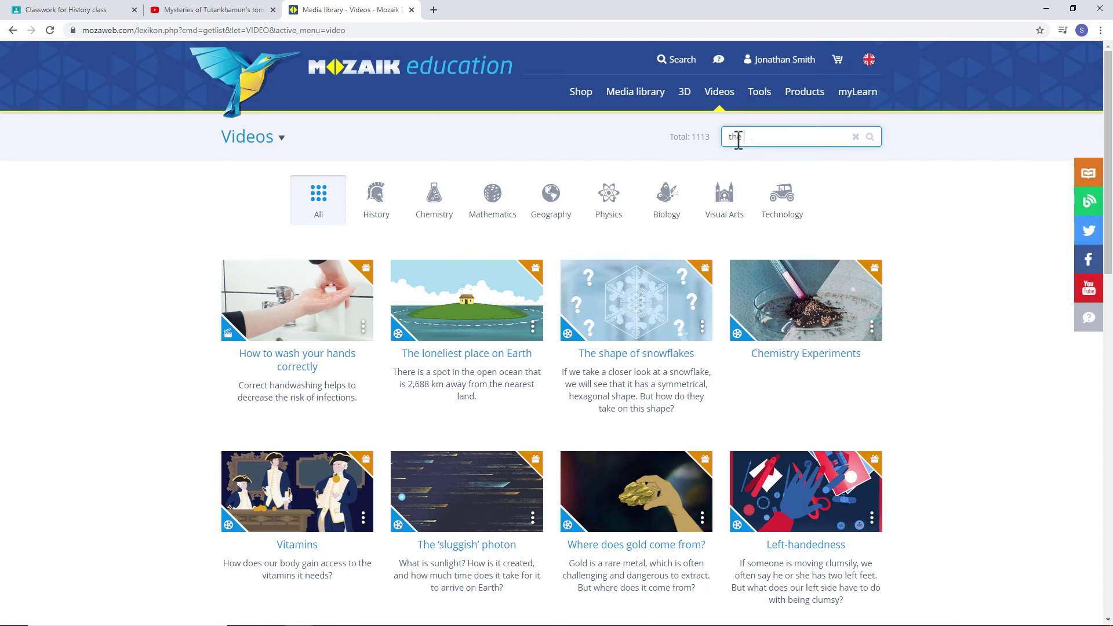
pyautogui.write('curse of the pharaoh')
pyautogui.press('Return')
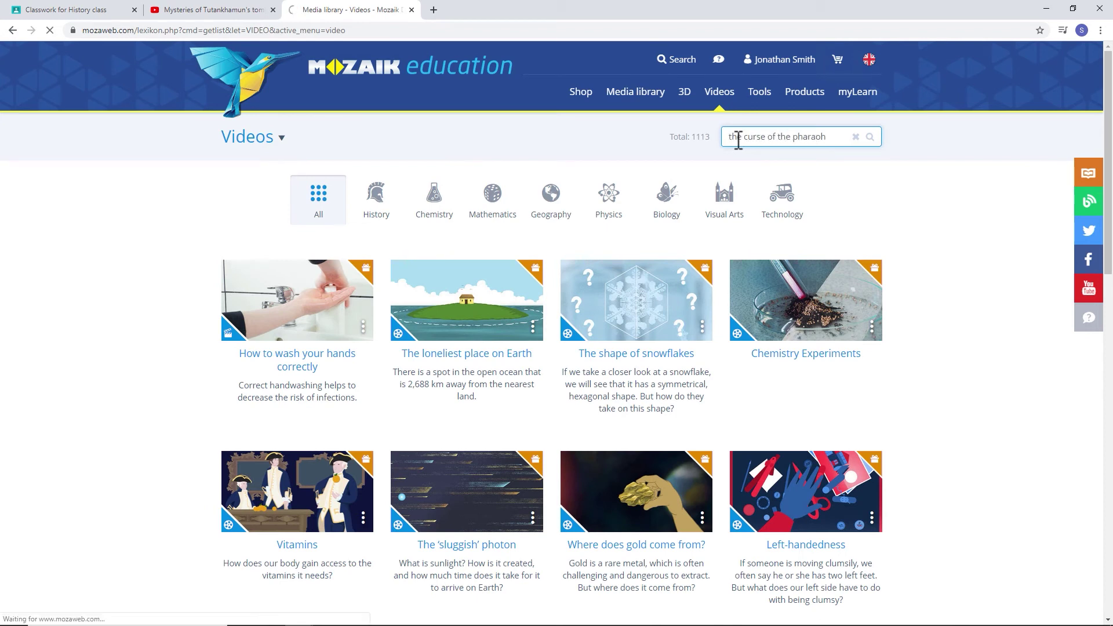
# Copy the link address of The curse of the pharaoh video
pyautogui.rightClick(311, 361)
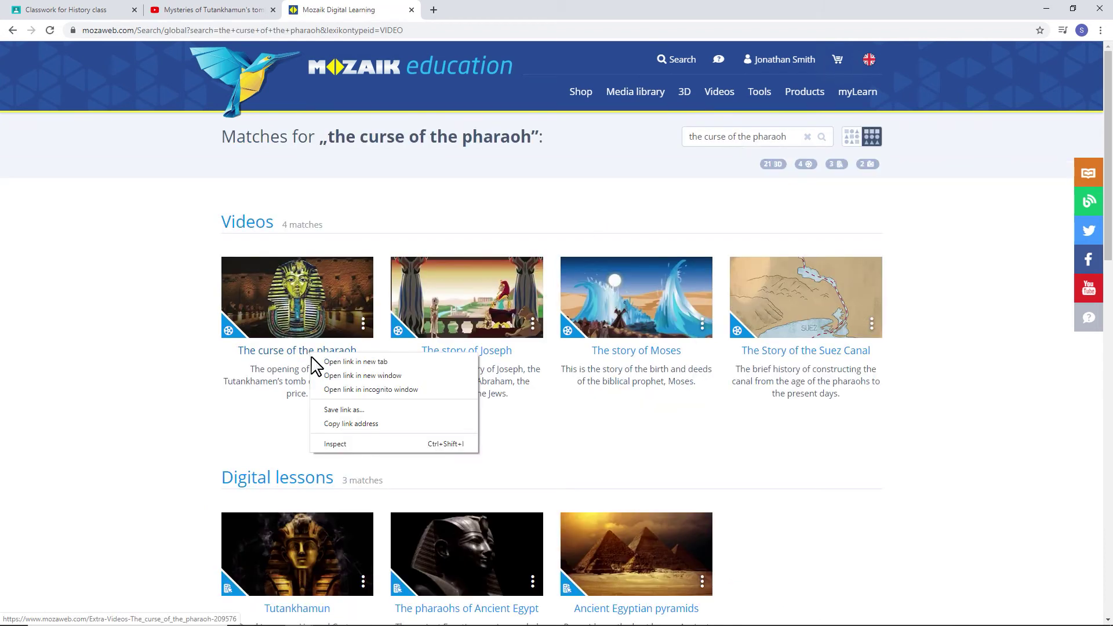
pyautogui.click(341, 424)
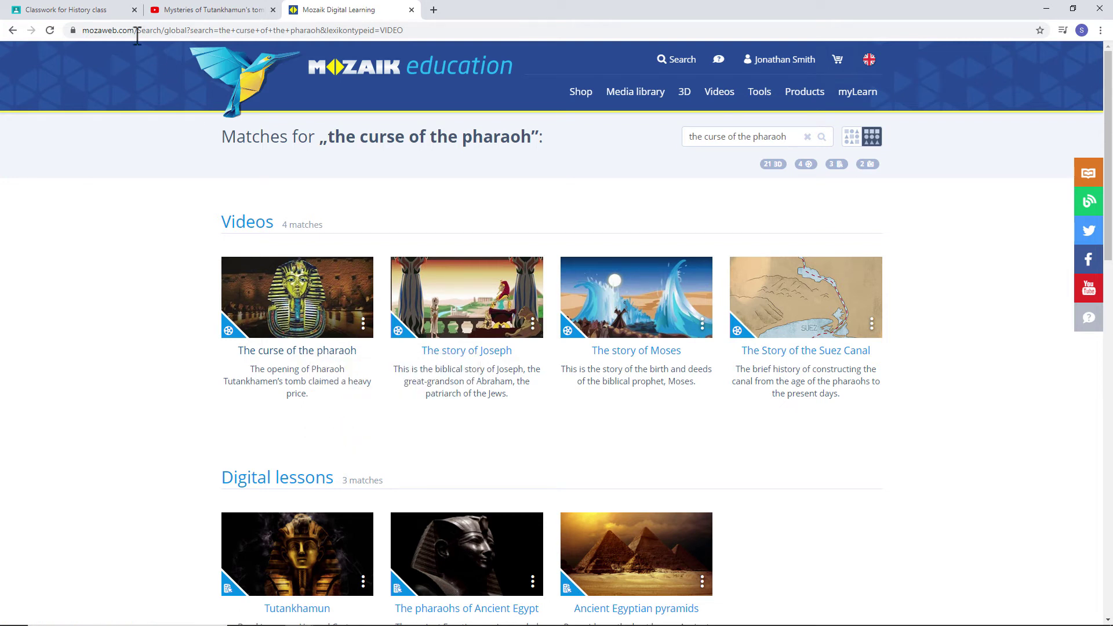
pyautogui.click(106, 12)
# Paste The curse of the pharaoh video link and add it as the fourth attachment
pyautogui.rightClick(505, 335)
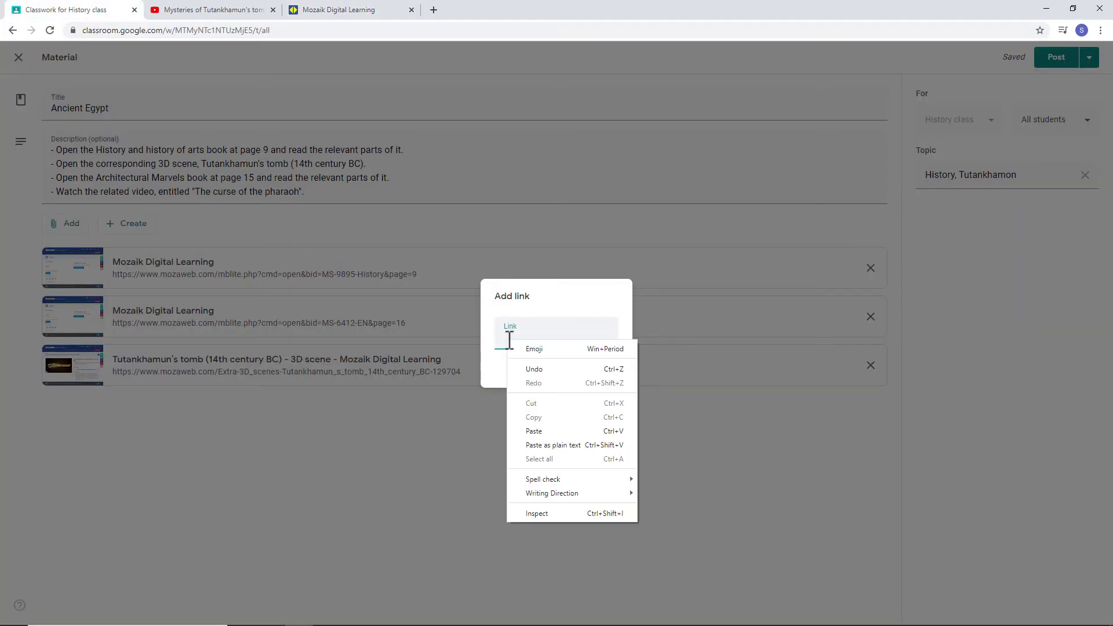
pyautogui.click(540, 426)
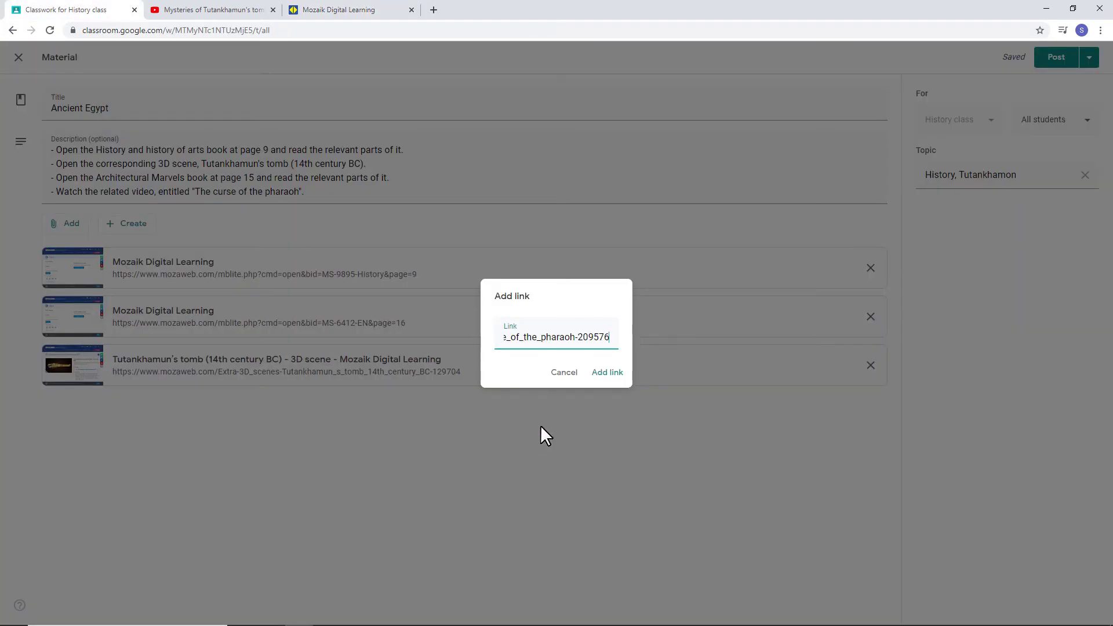
pyautogui.click(603, 377)
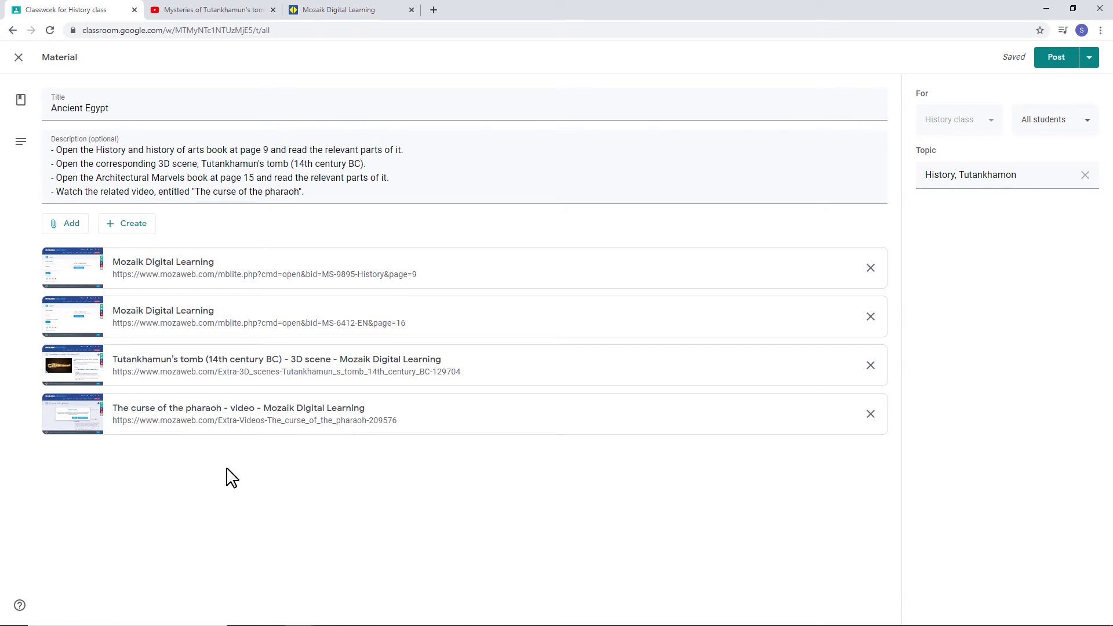
# Search YouTube for 'Tuta' and attach 'Exploring King Tutankhamun's Tomb | Blowing Up History'
pyautogui.click(66, 229)
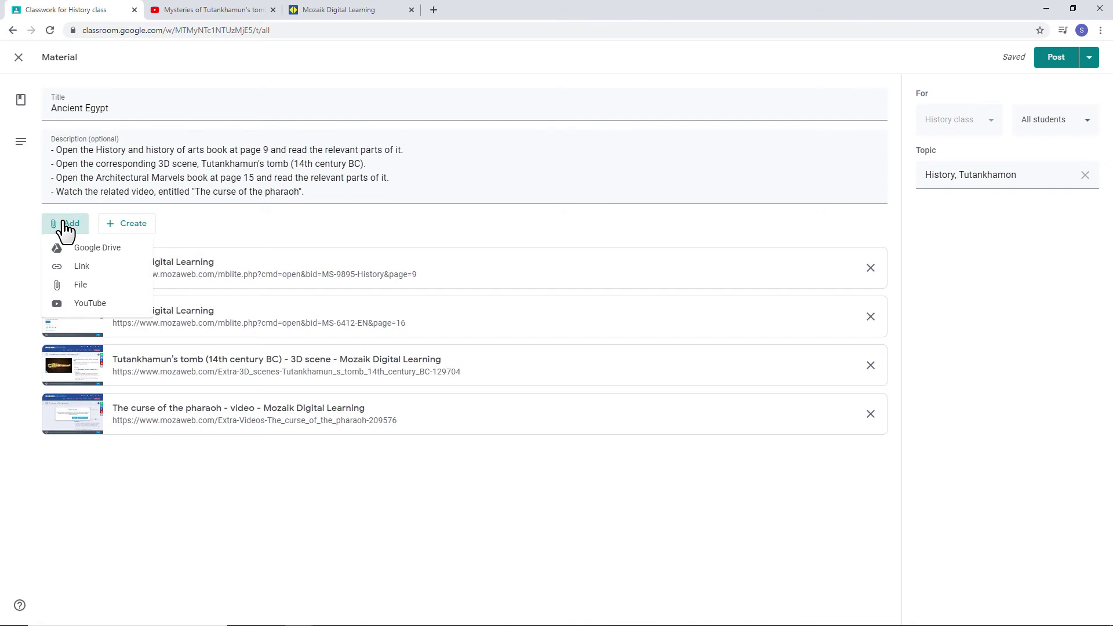
pyautogui.click(91, 305)
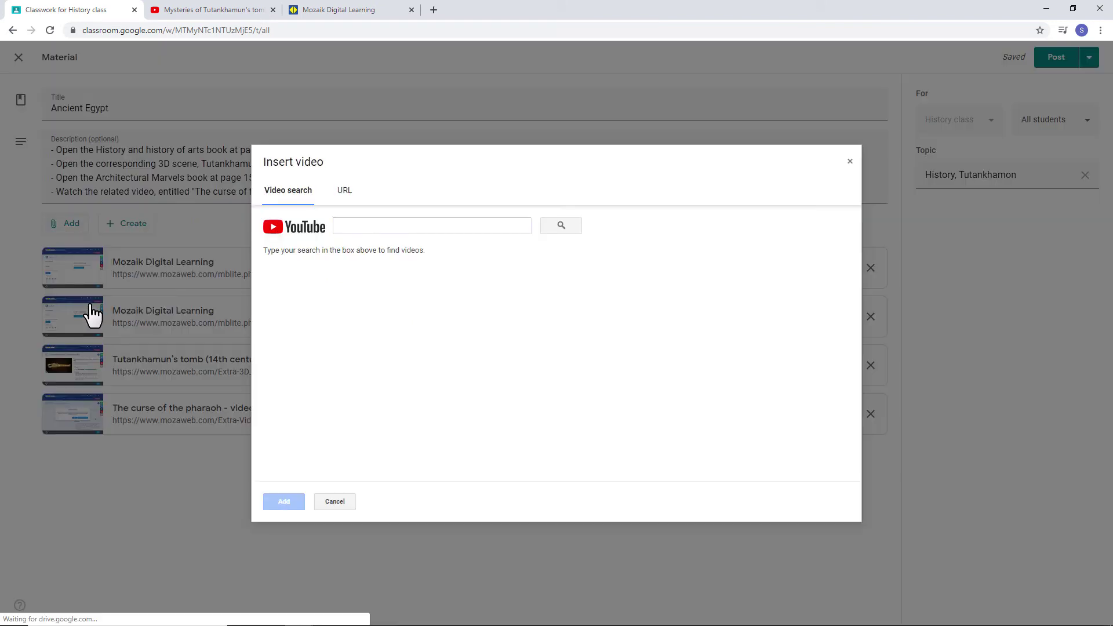
pyautogui.click(357, 227)
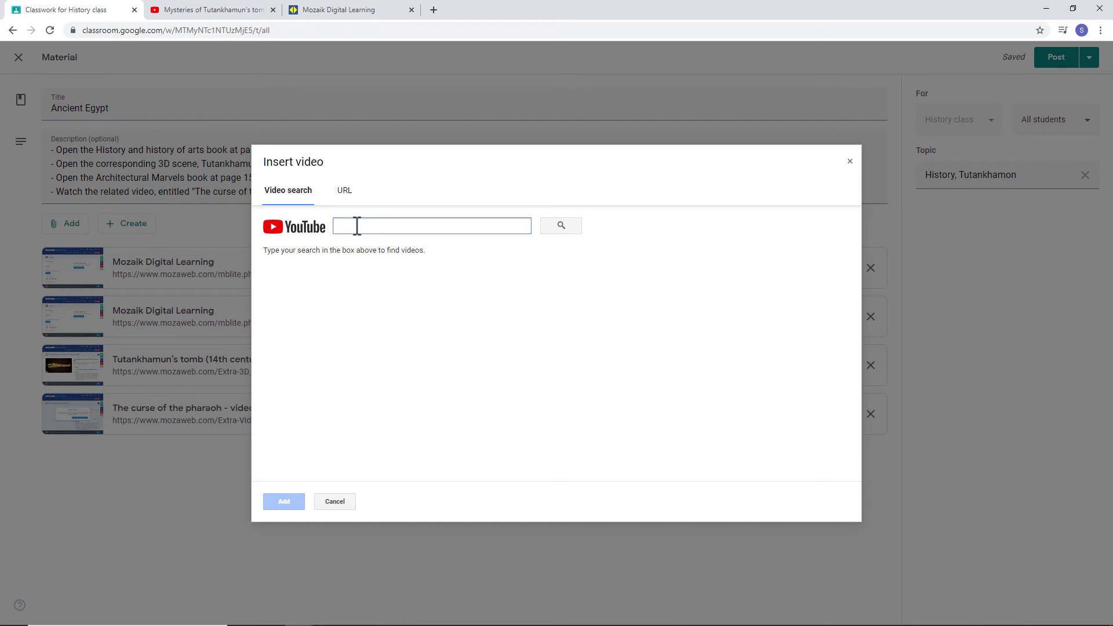
pyautogui.write('Tutankhamun')
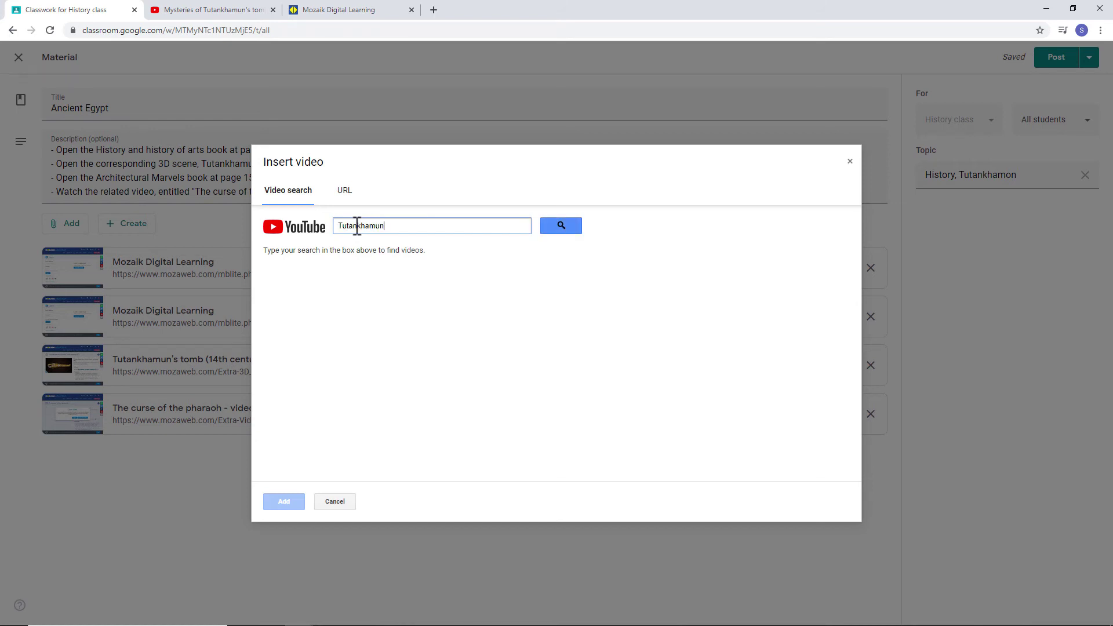
pyautogui.press('Return')
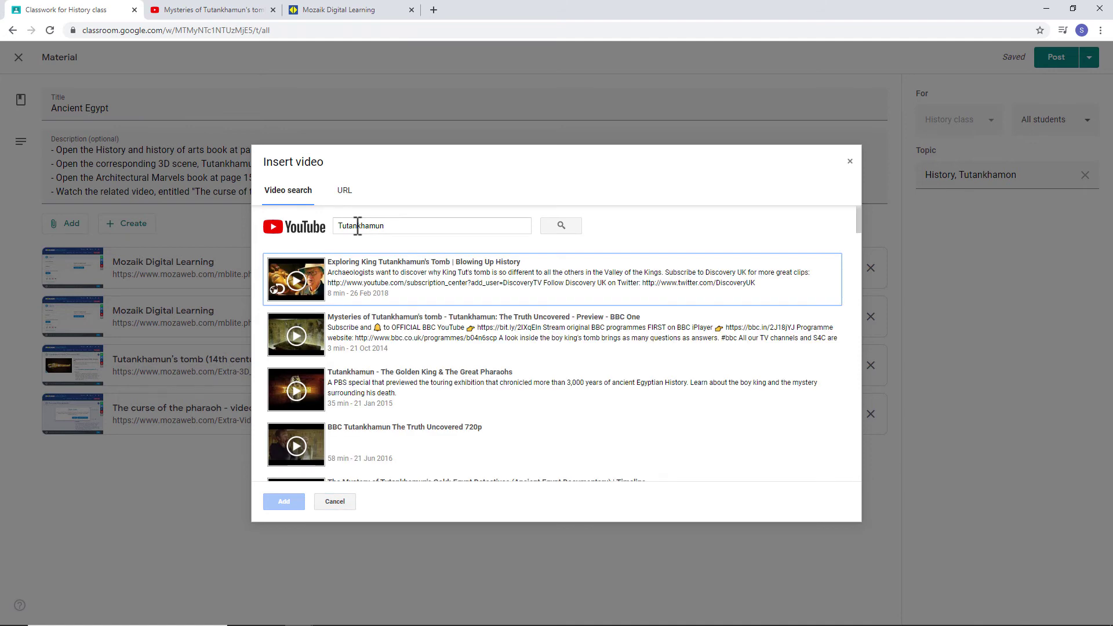
pyautogui.click(389, 273)
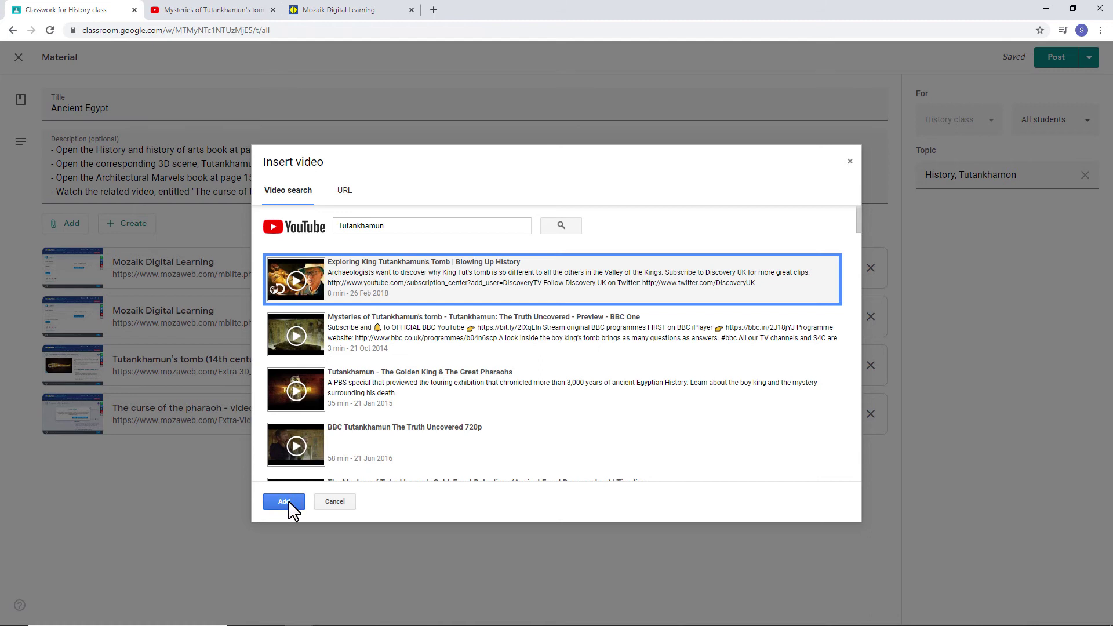
pyautogui.click(284, 501)
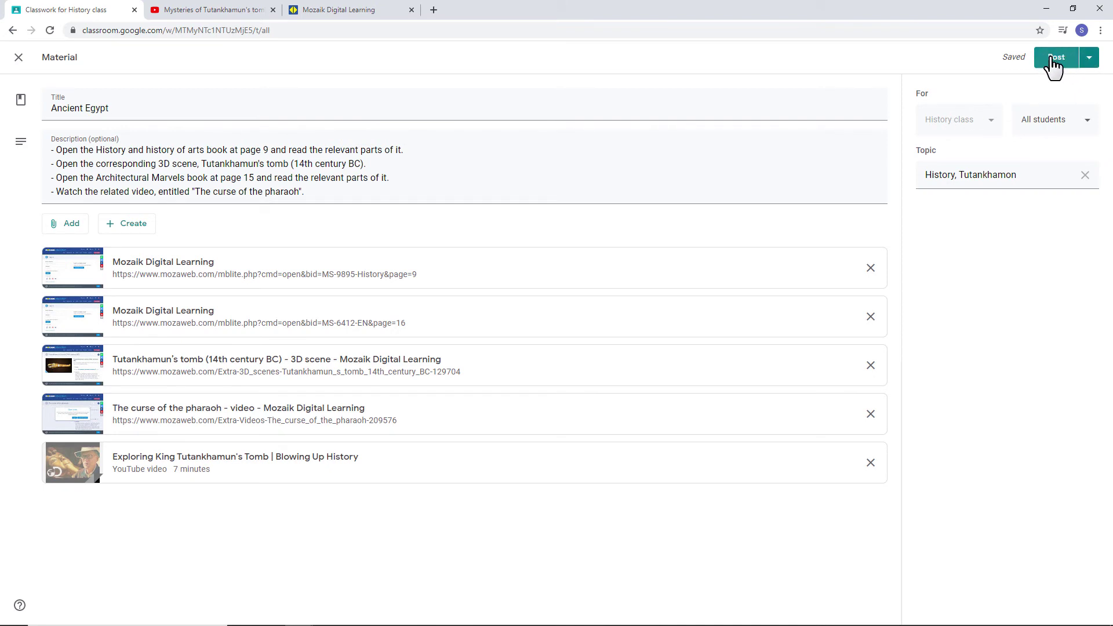
# Post the Ancient Egypt material, then open the History class as the student
pyautogui.click(1051, 61)
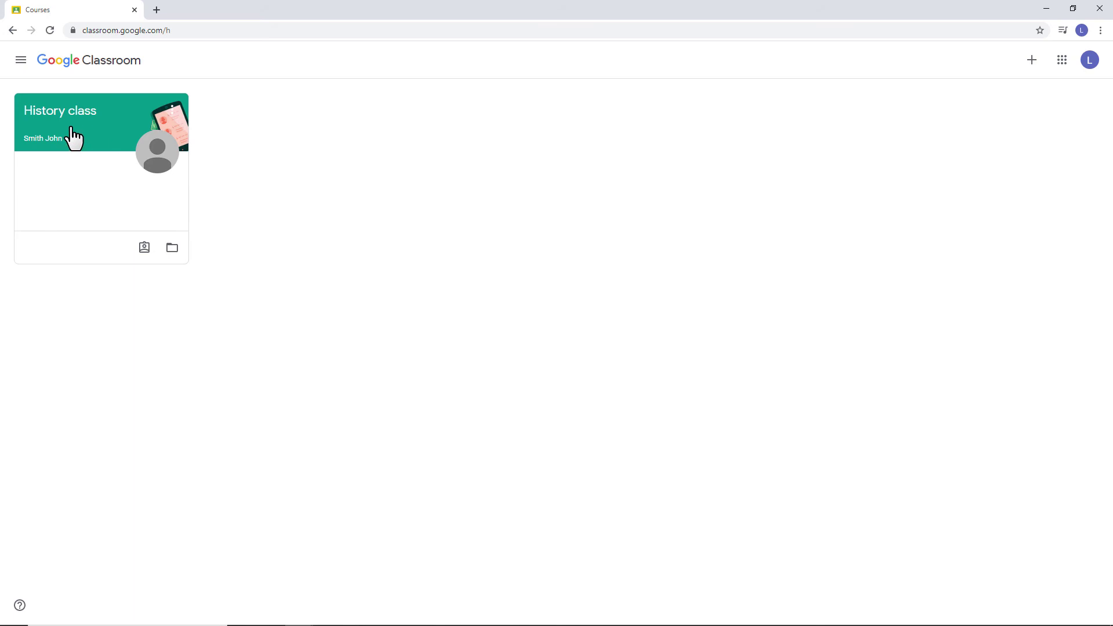
pyautogui.click(93, 142)
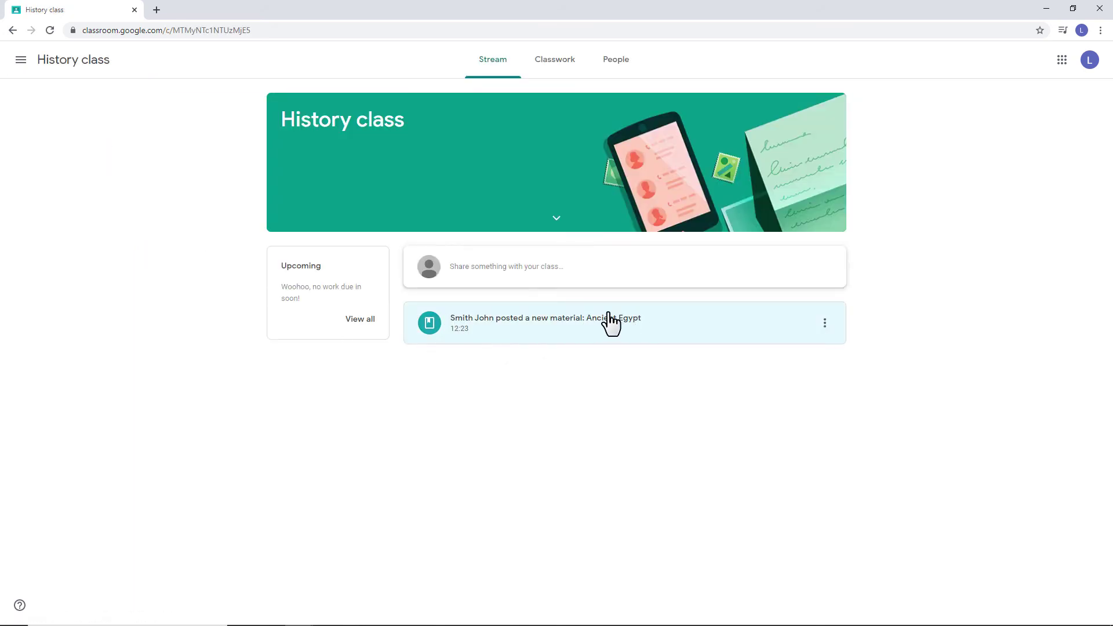
# Open the post's first Mozaik link, view the enlarged text and coffin image, then return
pyautogui.click(566, 319)
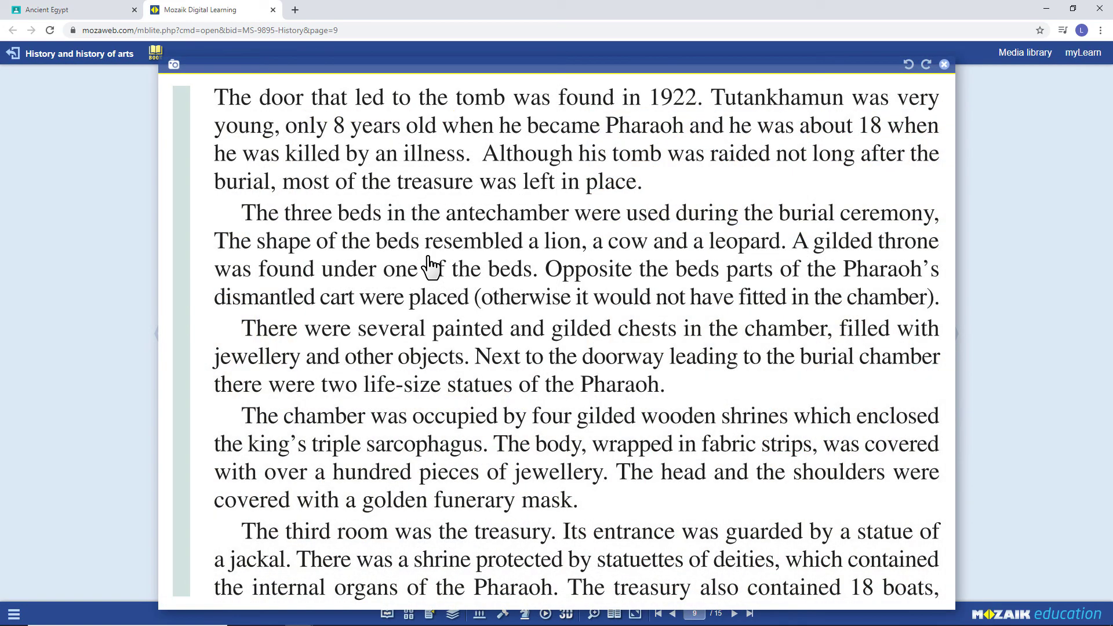
pyautogui.click(911, 298)
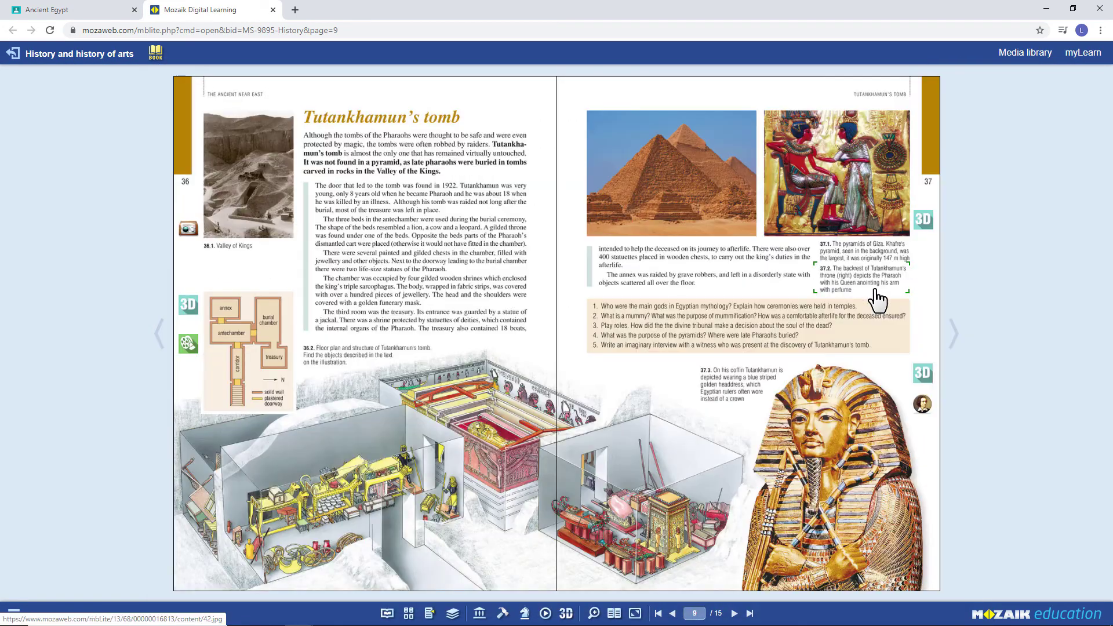
pyautogui.click(826, 441)
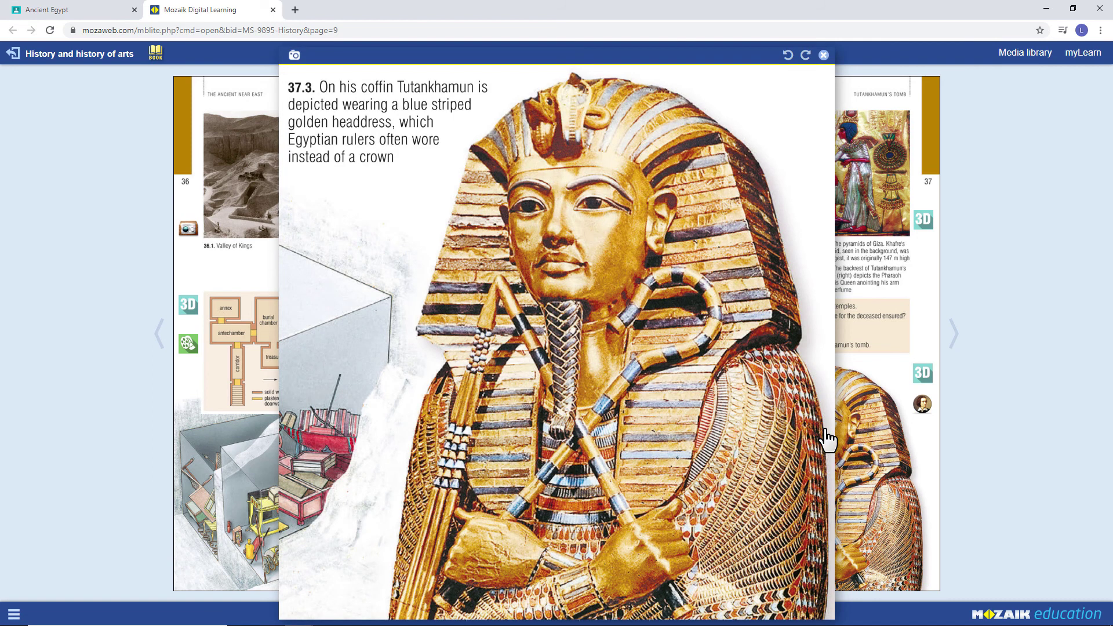
pyautogui.click(826, 441)
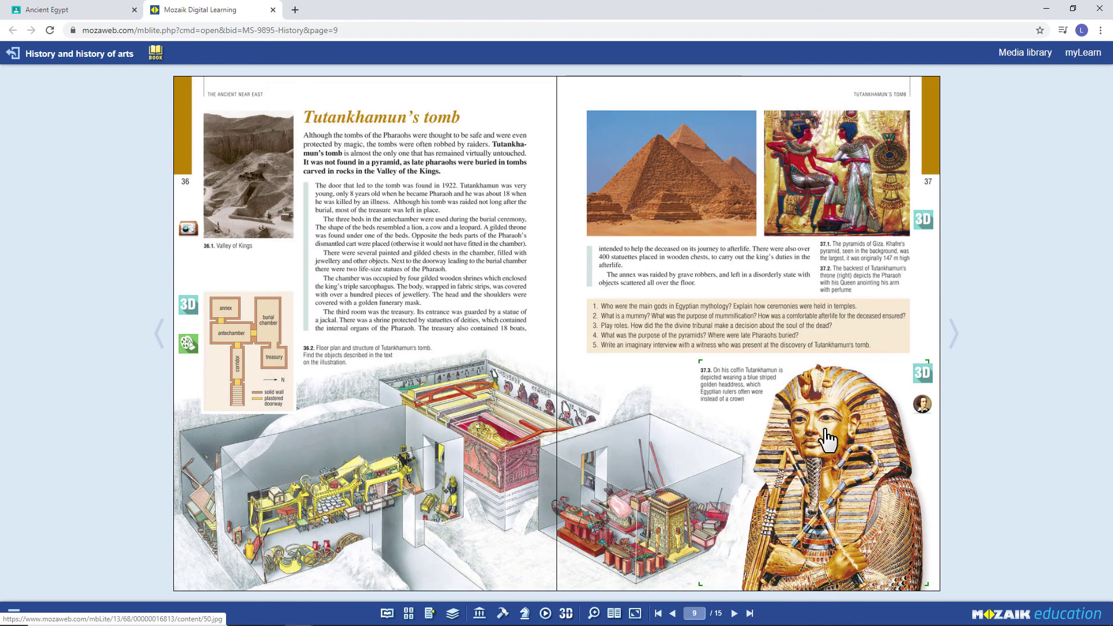
pyautogui.click(103, 10)
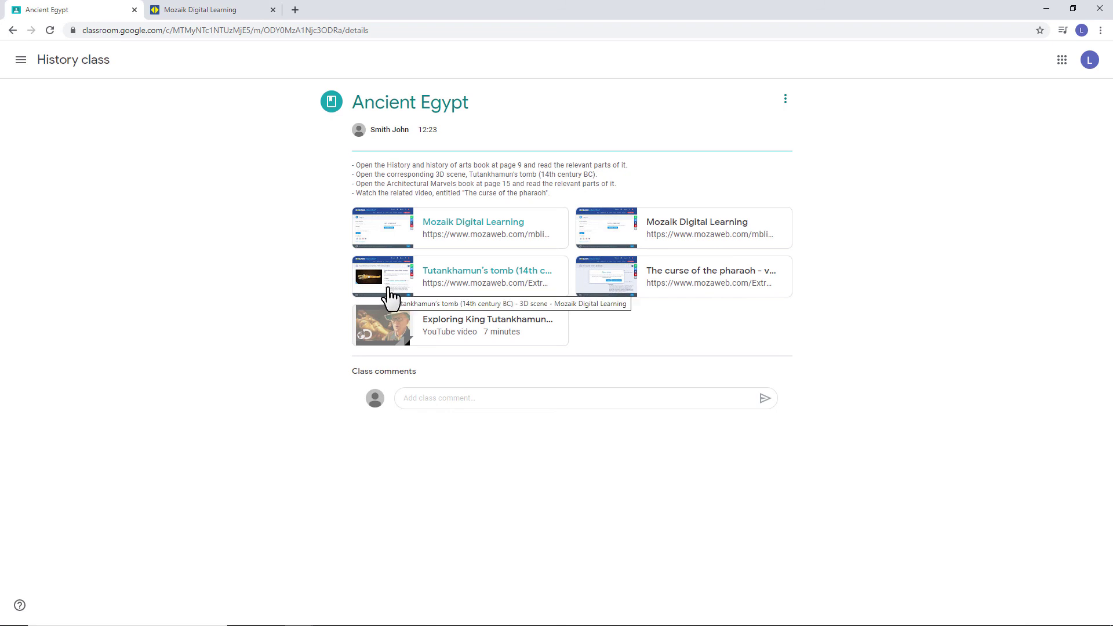
# Launch the tomb 3D scene, then play The curse of the pharaoh full screen from about 00:22
pyautogui.click(476, 279)
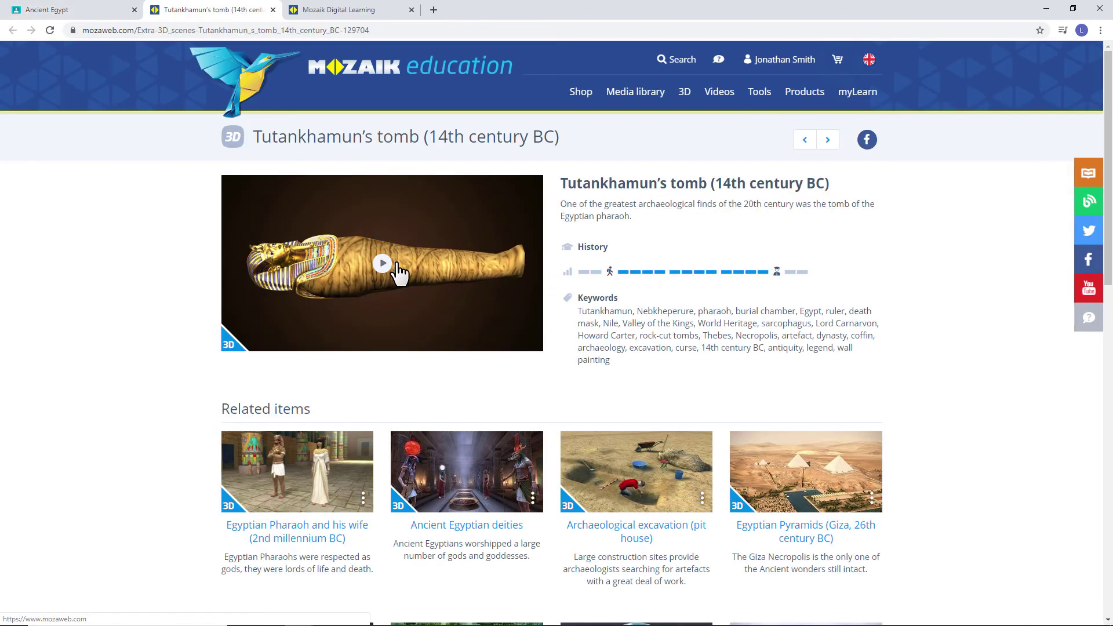
pyautogui.click(382, 265)
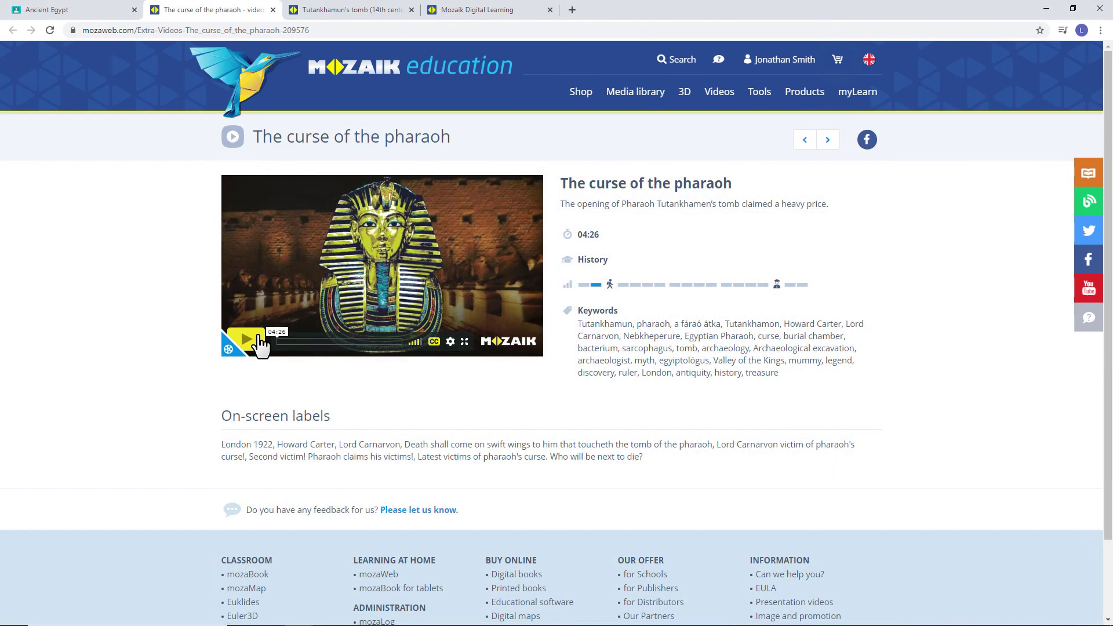
pyautogui.click(259, 342)
pyautogui.click(463, 341)
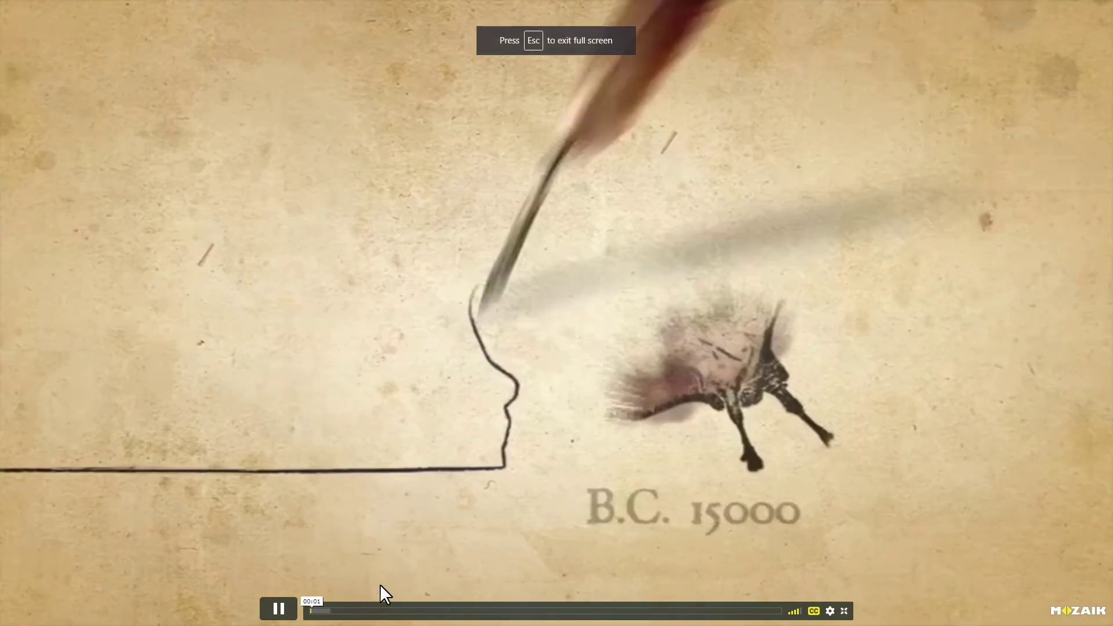
pyautogui.click(354, 611)
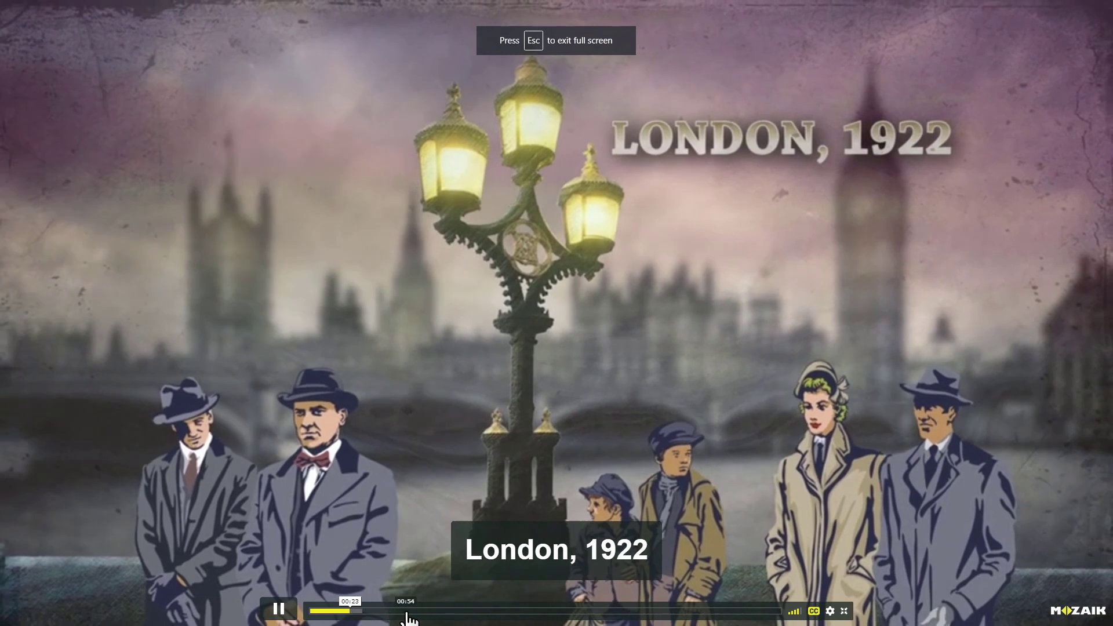